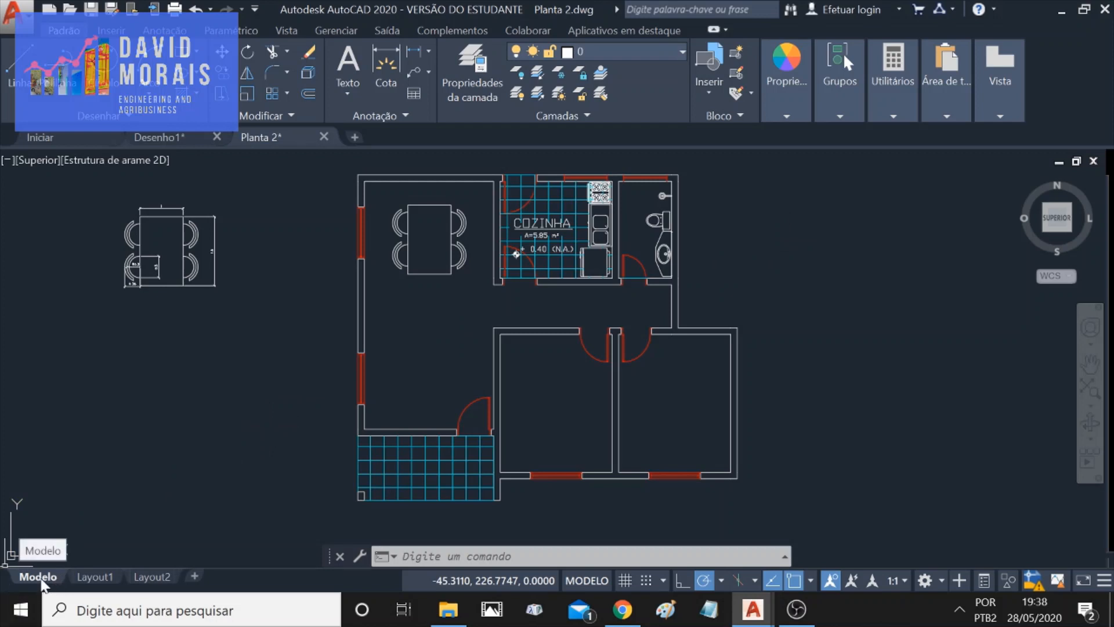
# Compare the floor plan in model space with its presentation on the Layout1 sheet.
pyautogui.click(94, 577)
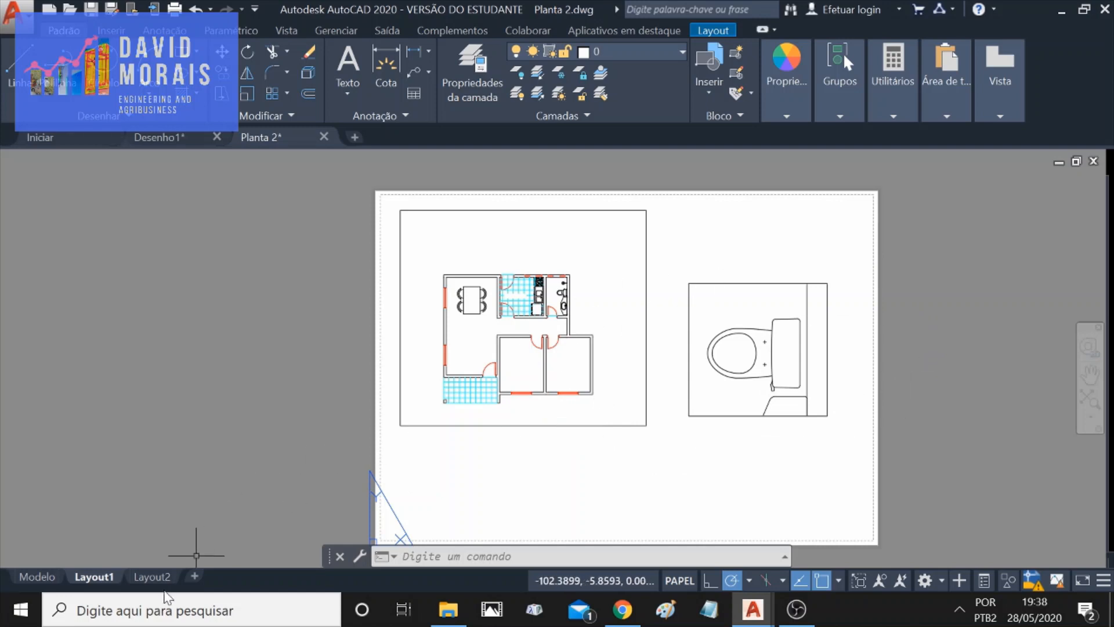
pyautogui.click(35, 575)
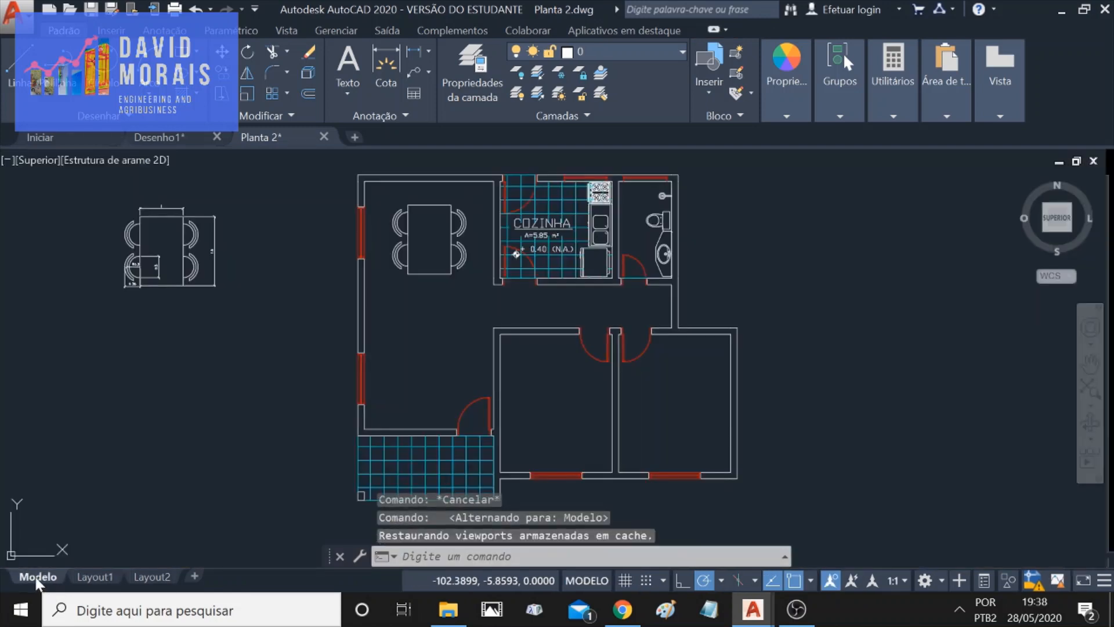
pyautogui.click(91, 577)
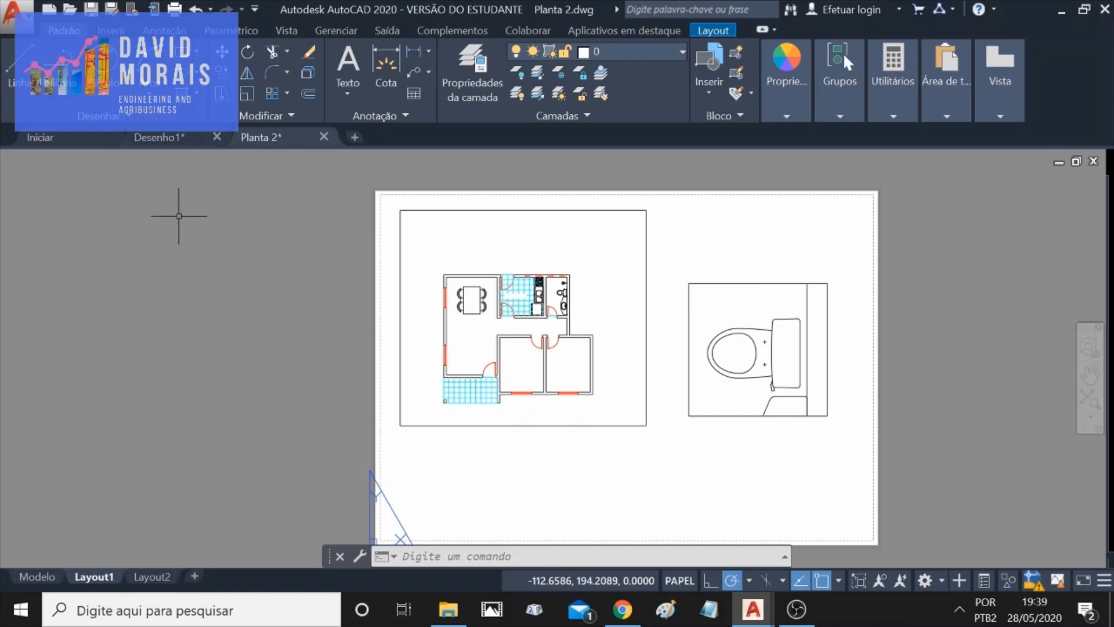
# Browse the available drawing templates, open a new drawing from a SheetSets template with an ISO A1 sheet, and close it after viewing.
pyautogui.click(59, 135)
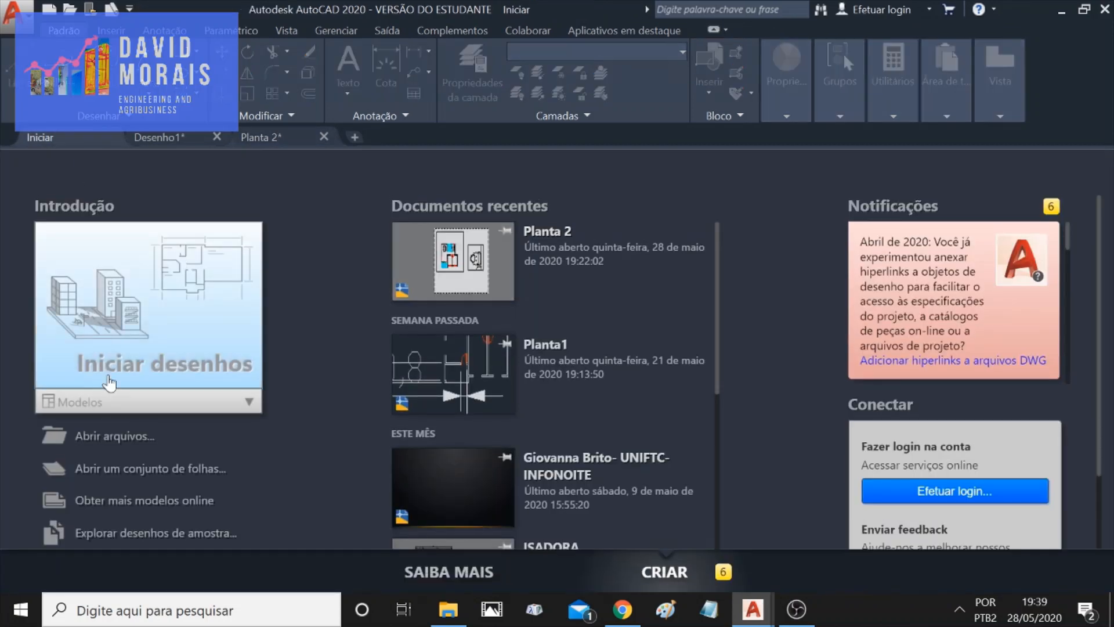
pyautogui.click(189, 406)
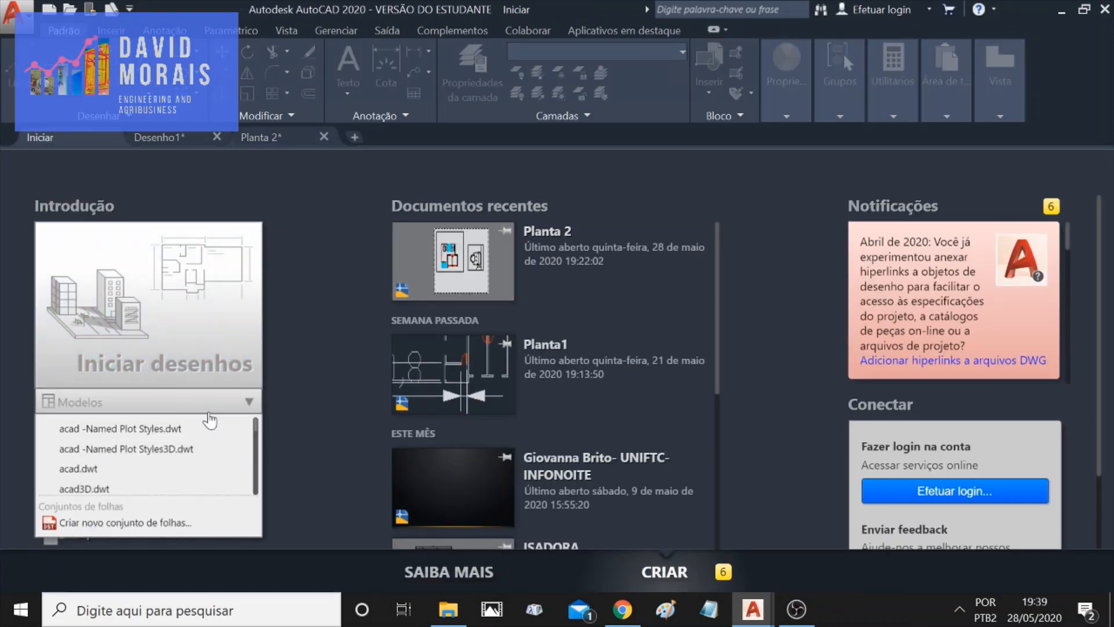
pyautogui.scroll(-5, 205, 475)
pyautogui.scroll(-3, 206, 473)
pyautogui.scroll(3, 203, 471)
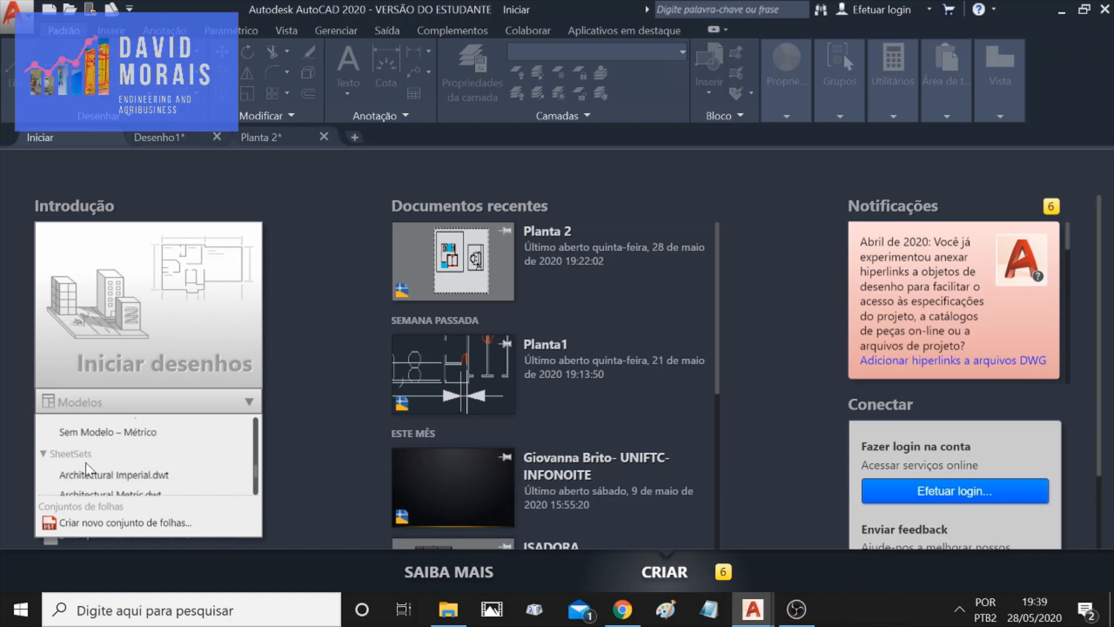
pyautogui.scroll(-3, 140, 461)
pyautogui.scroll(3, 169, 464)
pyautogui.scroll(-3, 168, 469)
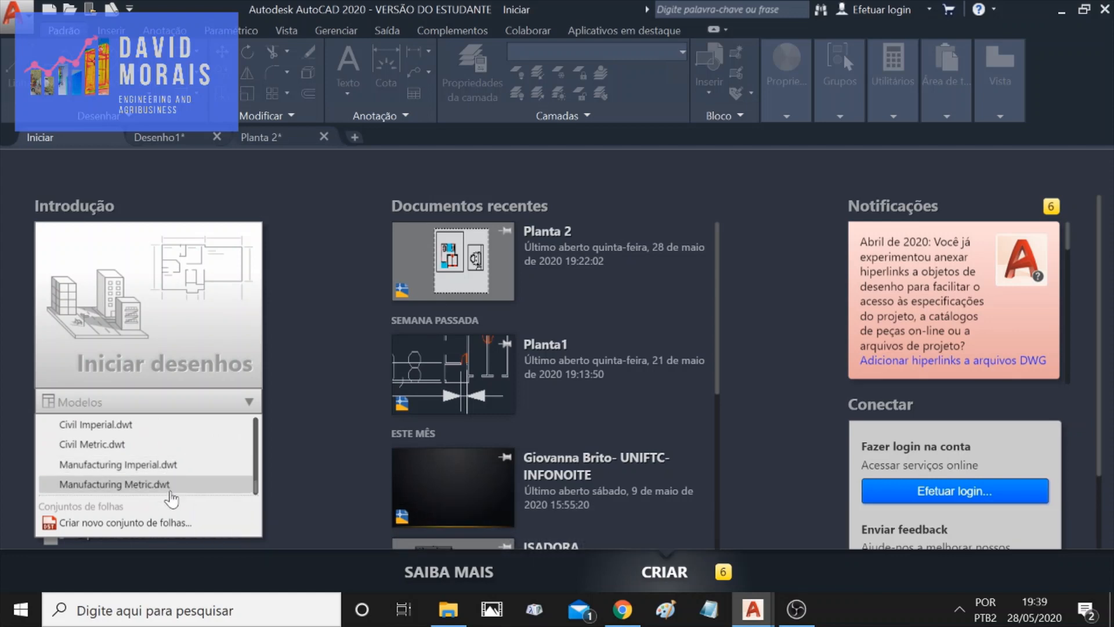
pyautogui.scroll(2, 172, 475)
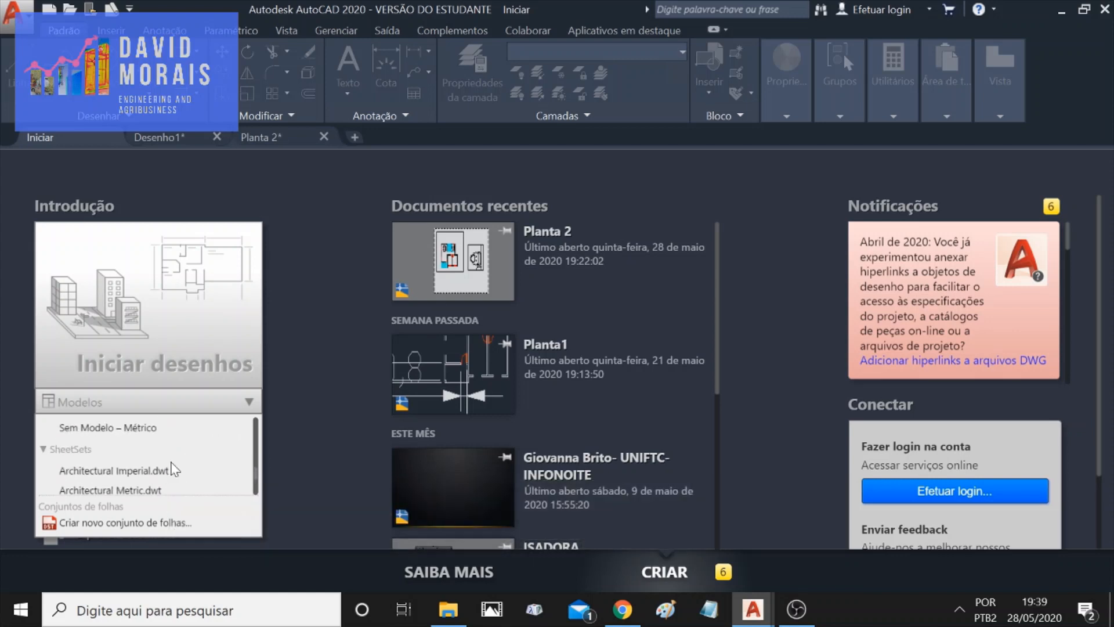
pyautogui.scroll(3, 168, 476)
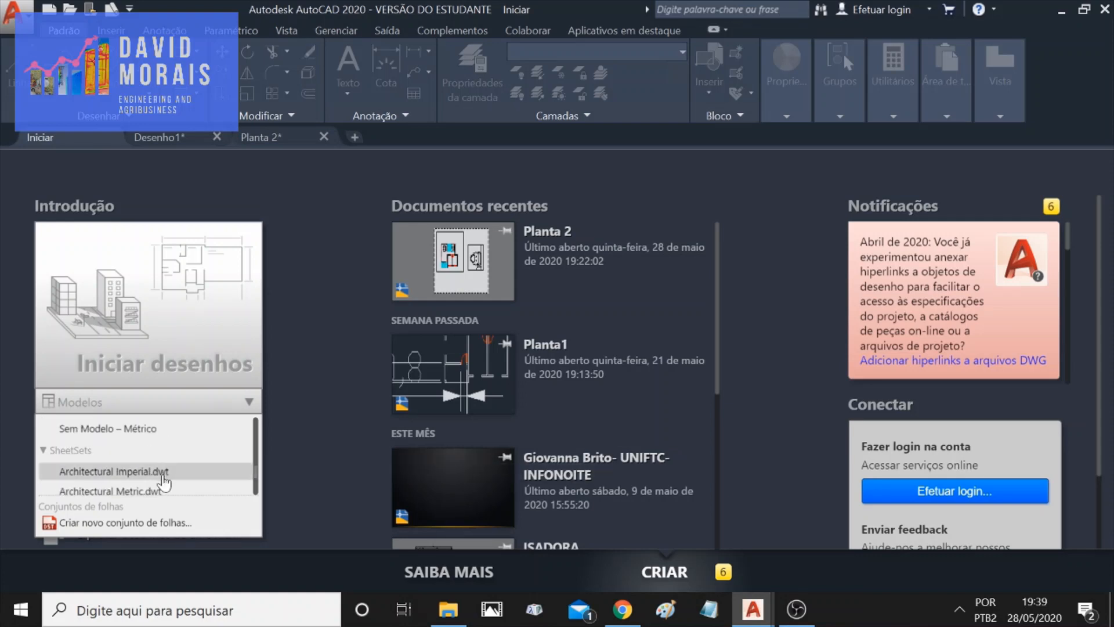
pyautogui.scroll(-3, 159, 492)
pyautogui.scroll(3, 156, 490)
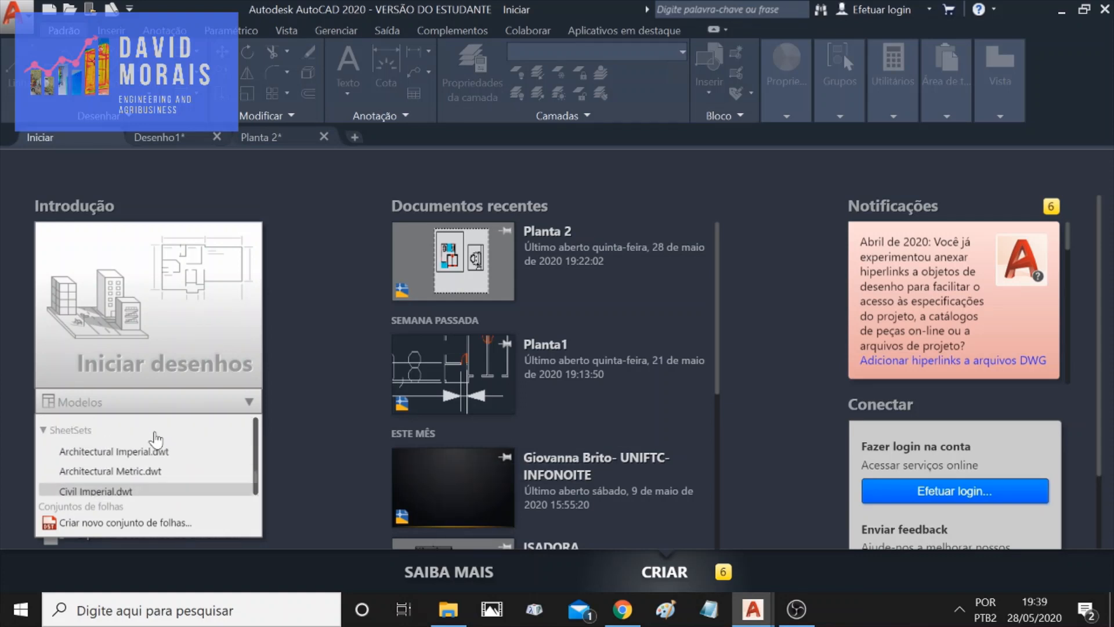
pyautogui.click(152, 491)
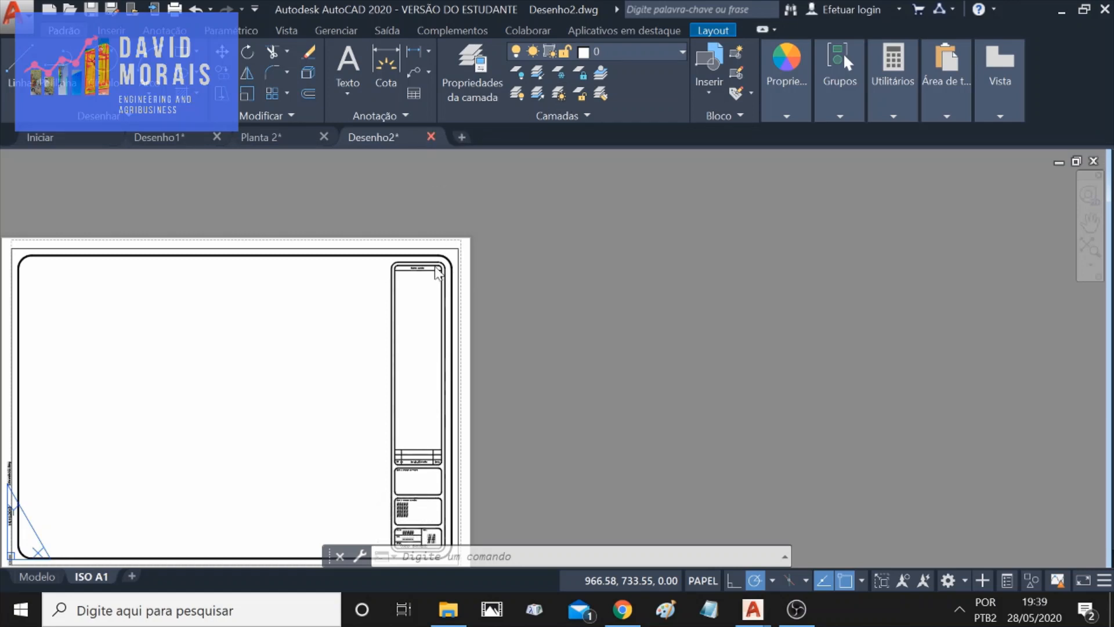
pyautogui.click(430, 136)
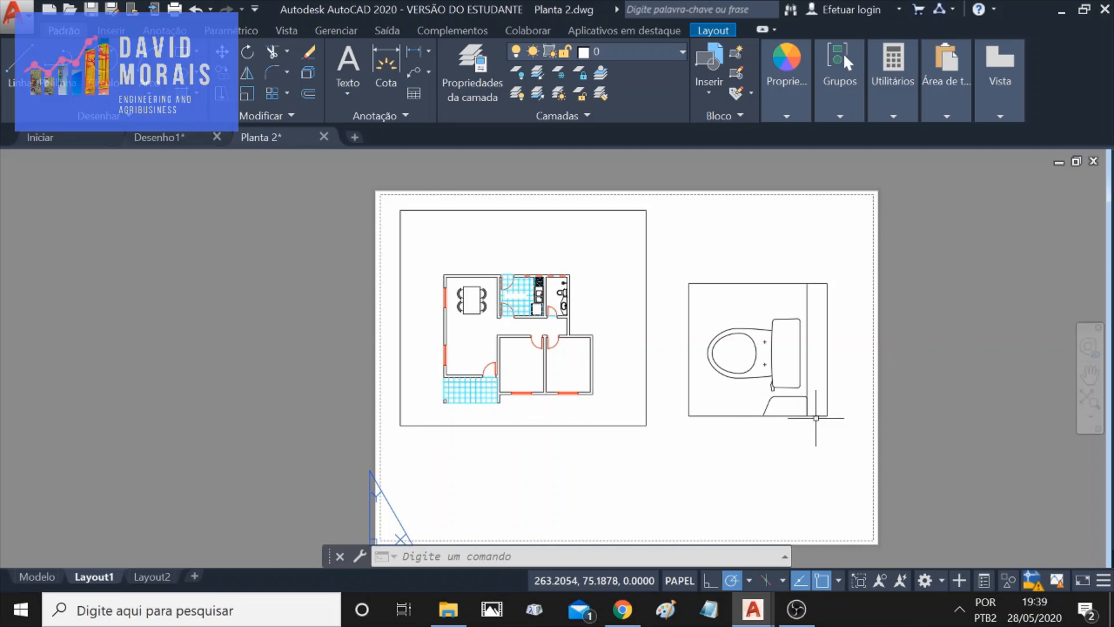
# Add a new layout to the Planta 2 drawing and open it.
pyautogui.moveTo(841, 450); pyautogui.dragTo(763, 444, button='middle')
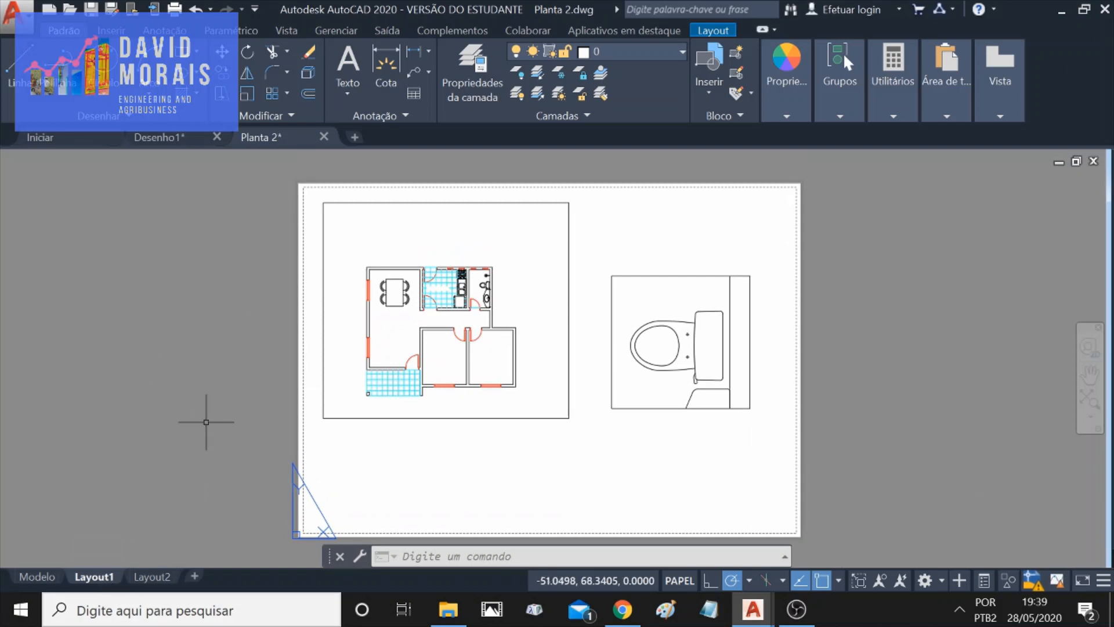
pyautogui.rightClick(104, 580)
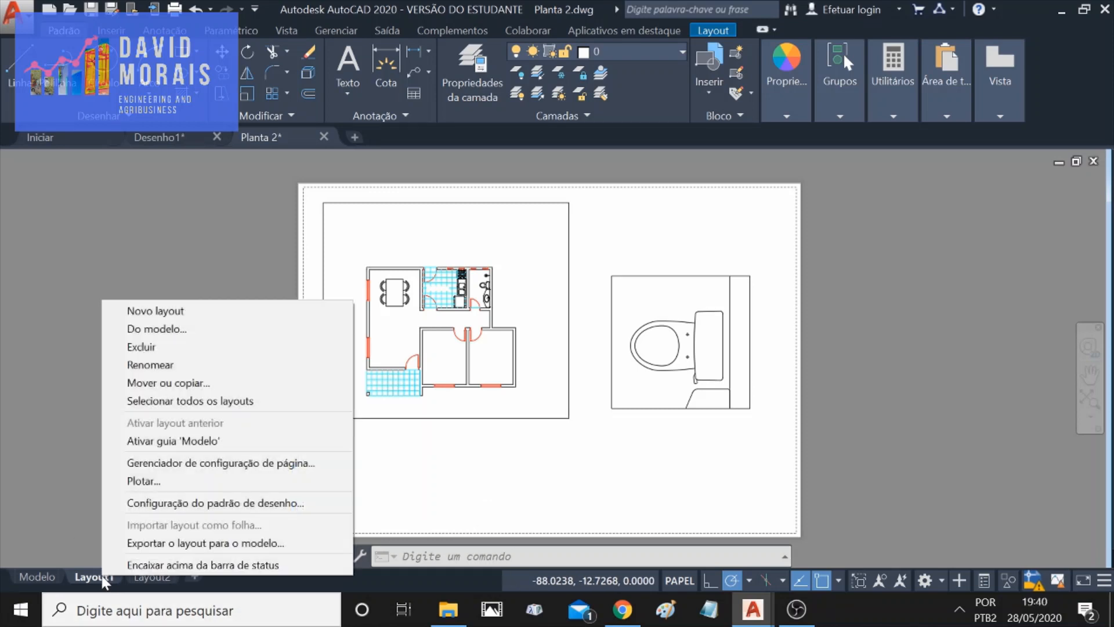
pyautogui.click(181, 312)
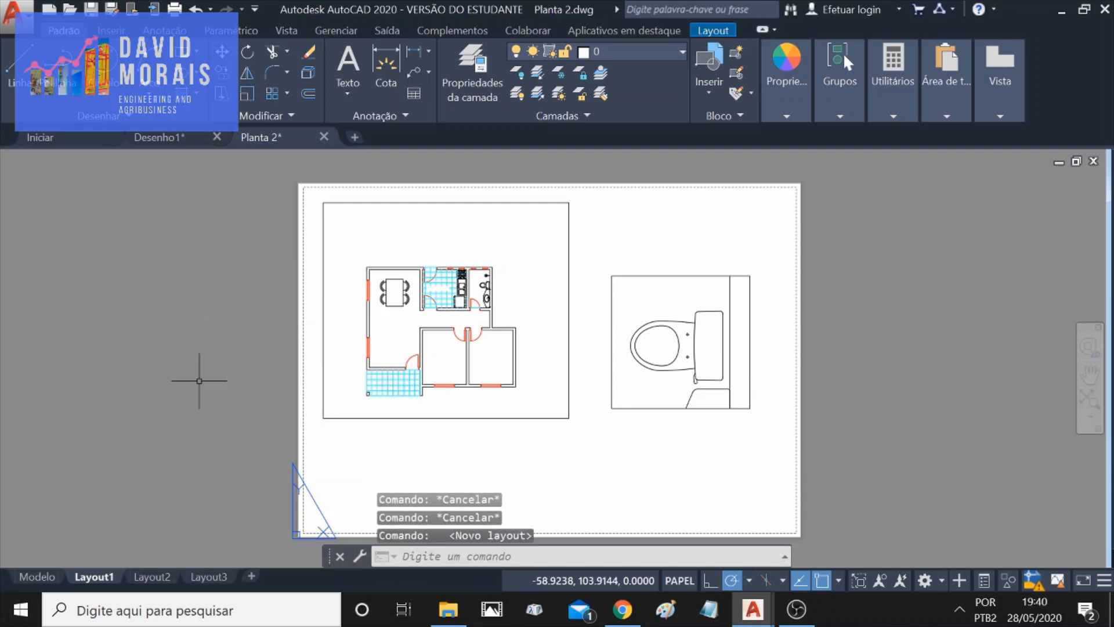
pyautogui.click(218, 577)
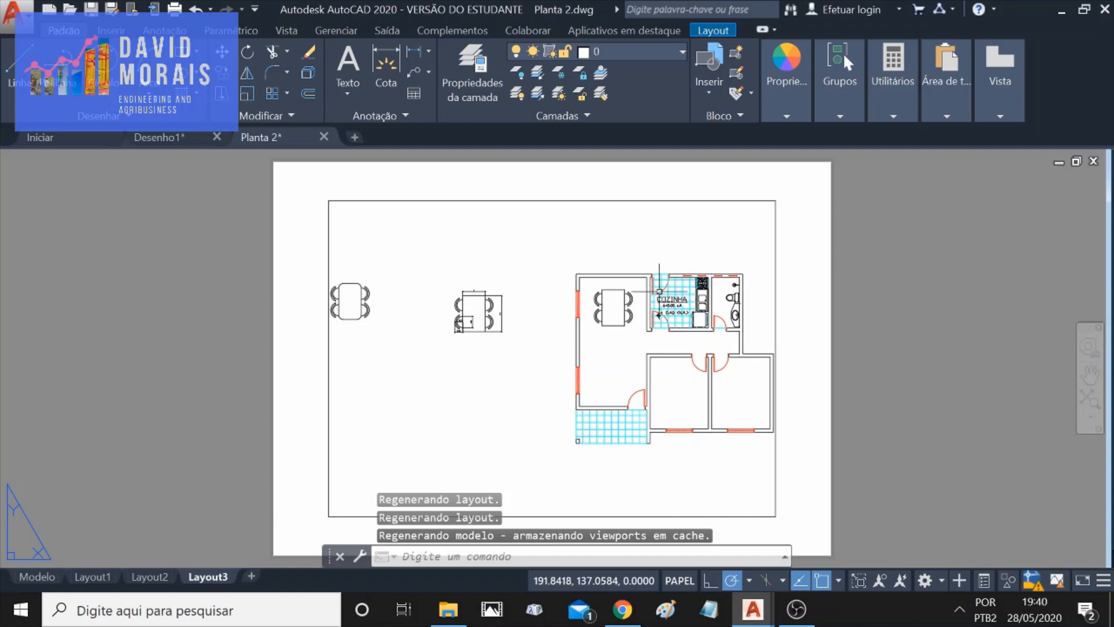
# Delete the default viewport from the new layout so the sheet is empty.
pyautogui.click(760, 221)
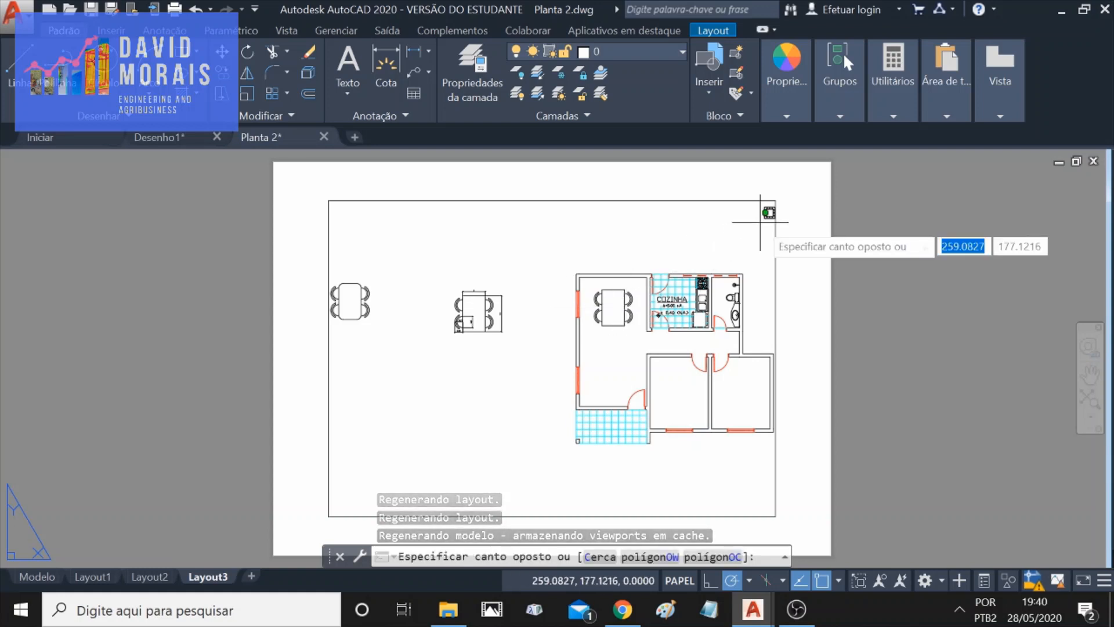
pyautogui.press('Escape')
pyautogui.click(774, 222)
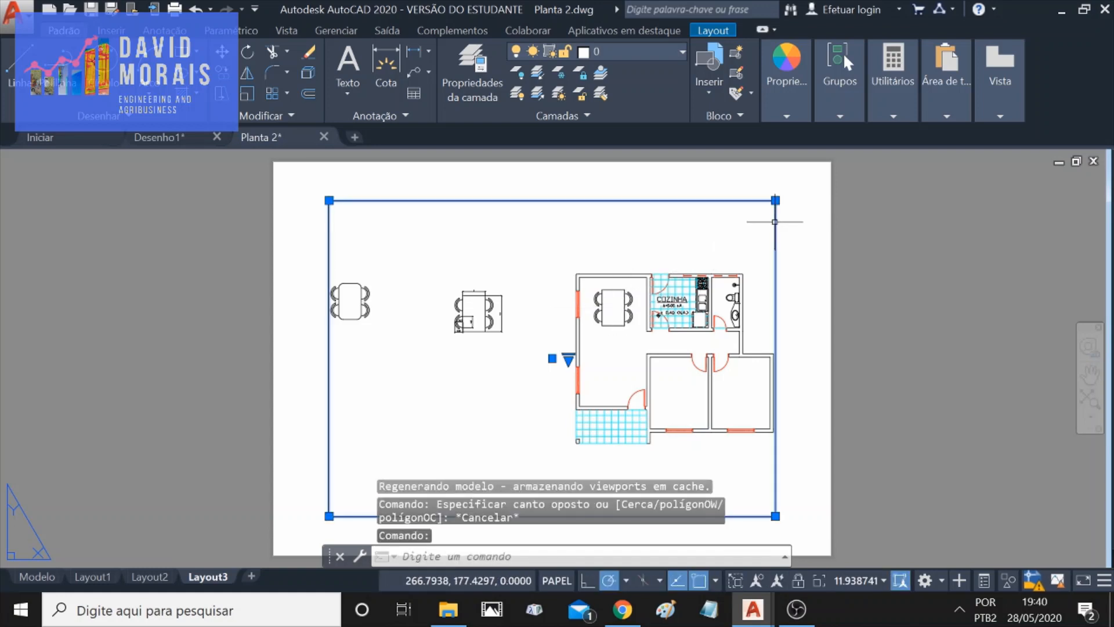
pyautogui.press('Delete')
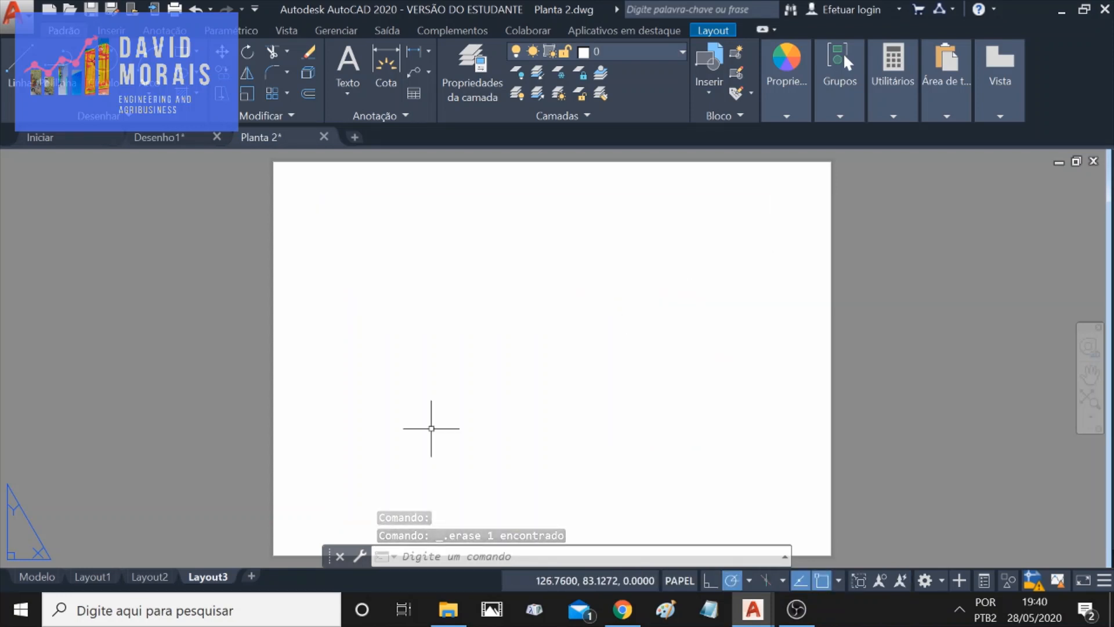
# Create a new page setup named A3_ABNT for the new layout, using Layout3 as its starting point.
pyautogui.rightClick(207, 577)
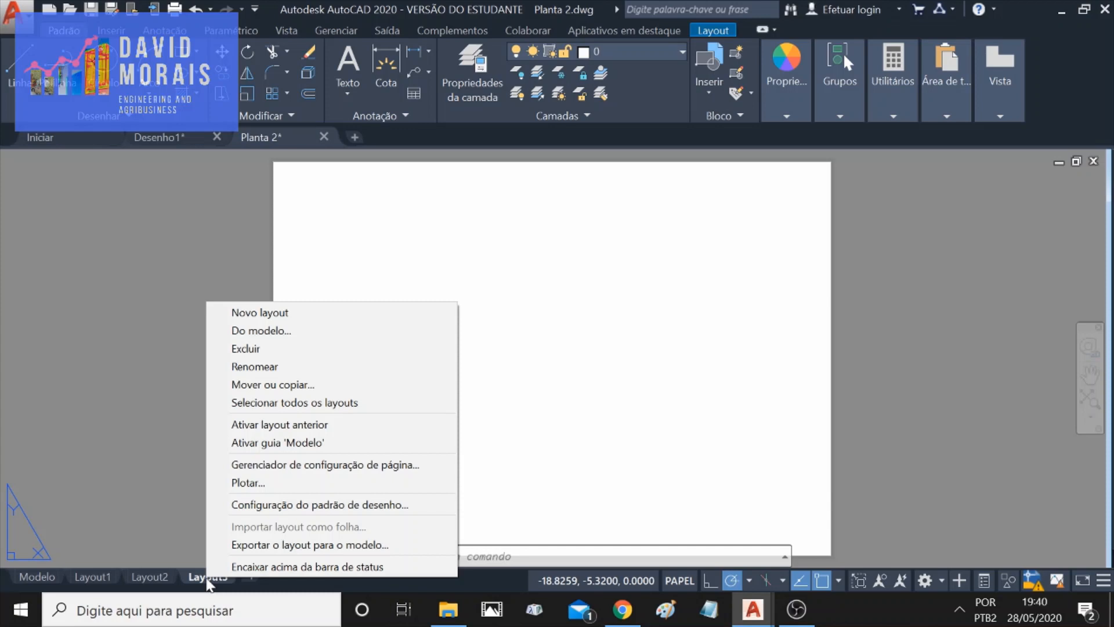
pyautogui.click(331, 465)
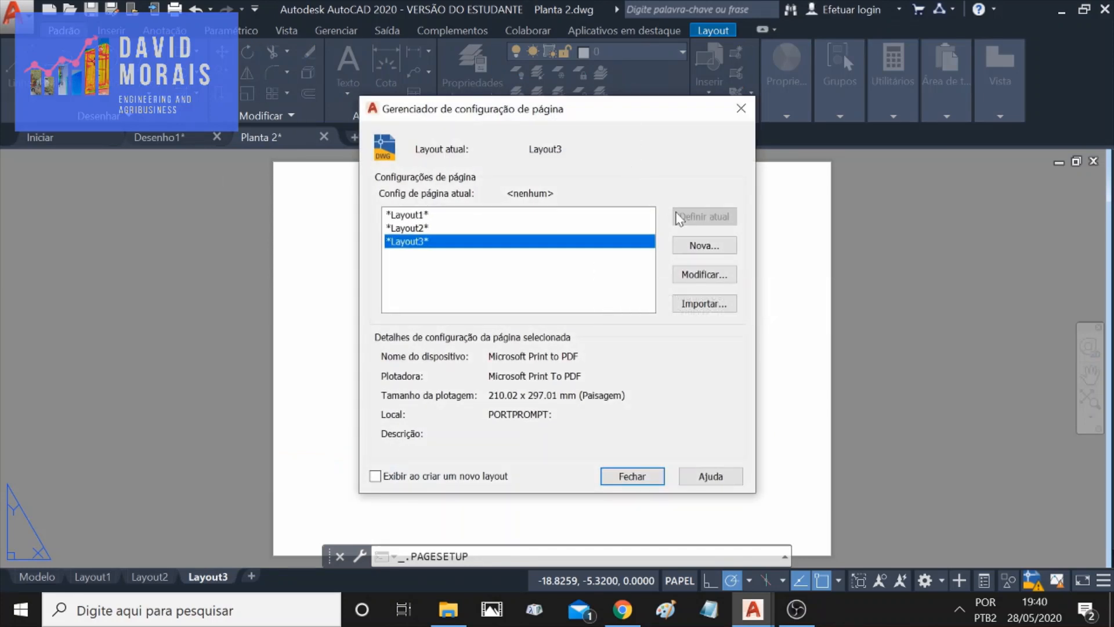
pyautogui.click(702, 245)
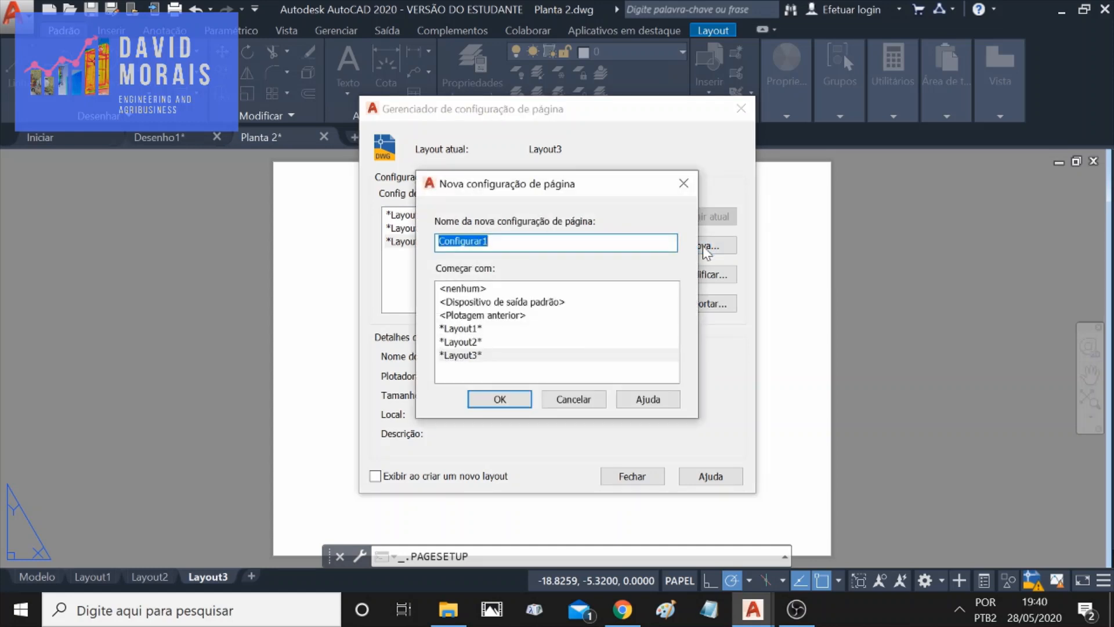
pyautogui.write('A')
pyautogui.write('3_ABNT')
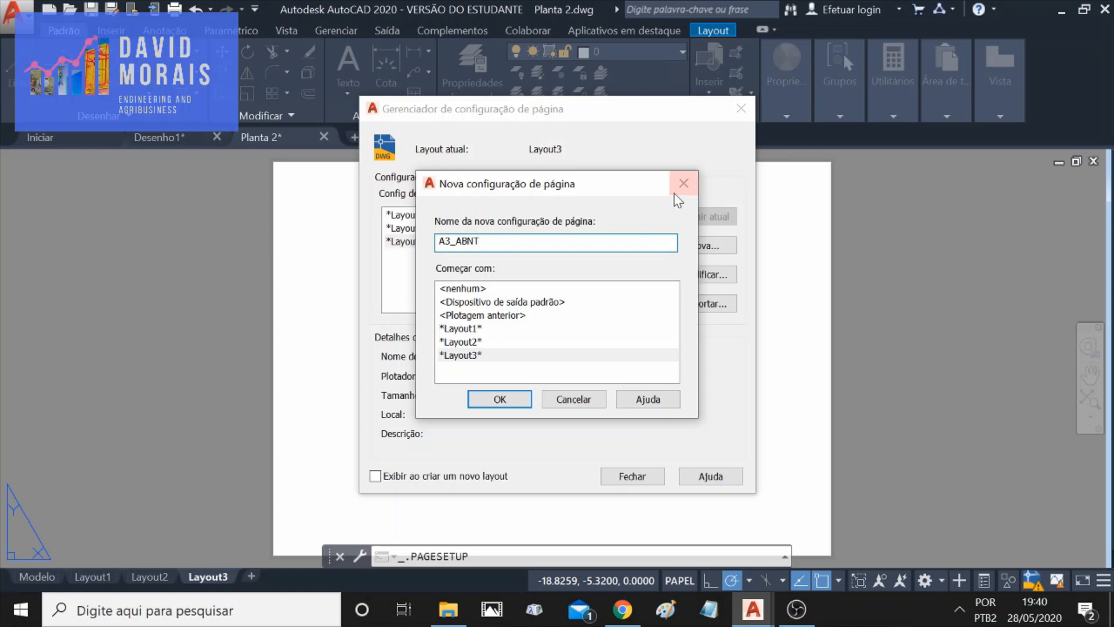
pyautogui.click(461, 355)
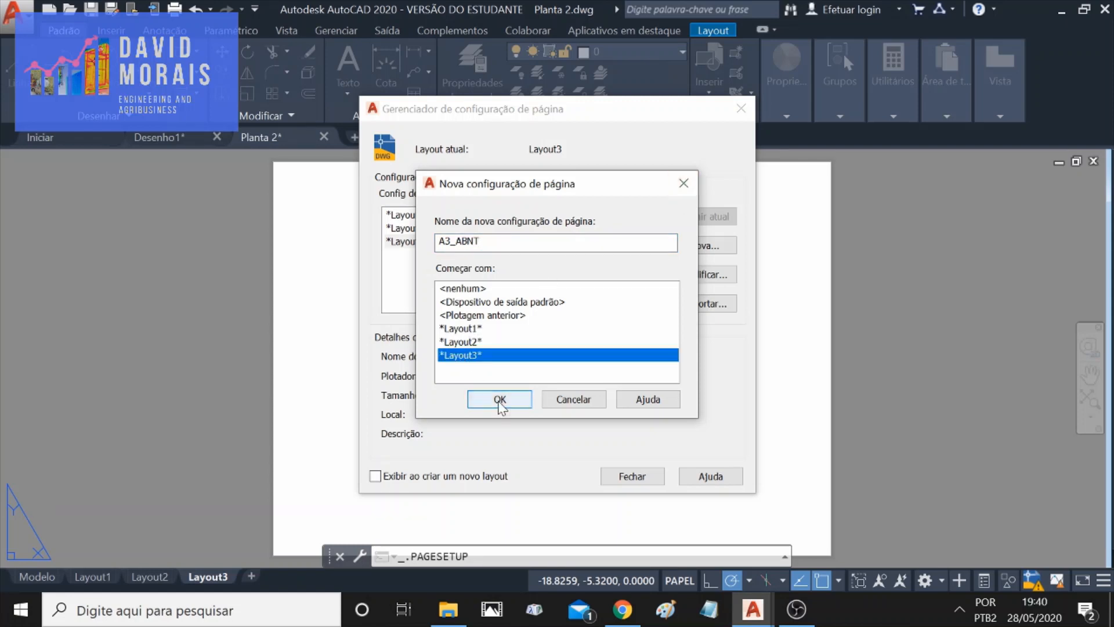
pyautogui.click(476, 329)
pyautogui.click(482, 342)
pyautogui.click(482, 357)
pyautogui.click(486, 288)
pyautogui.click(504, 356)
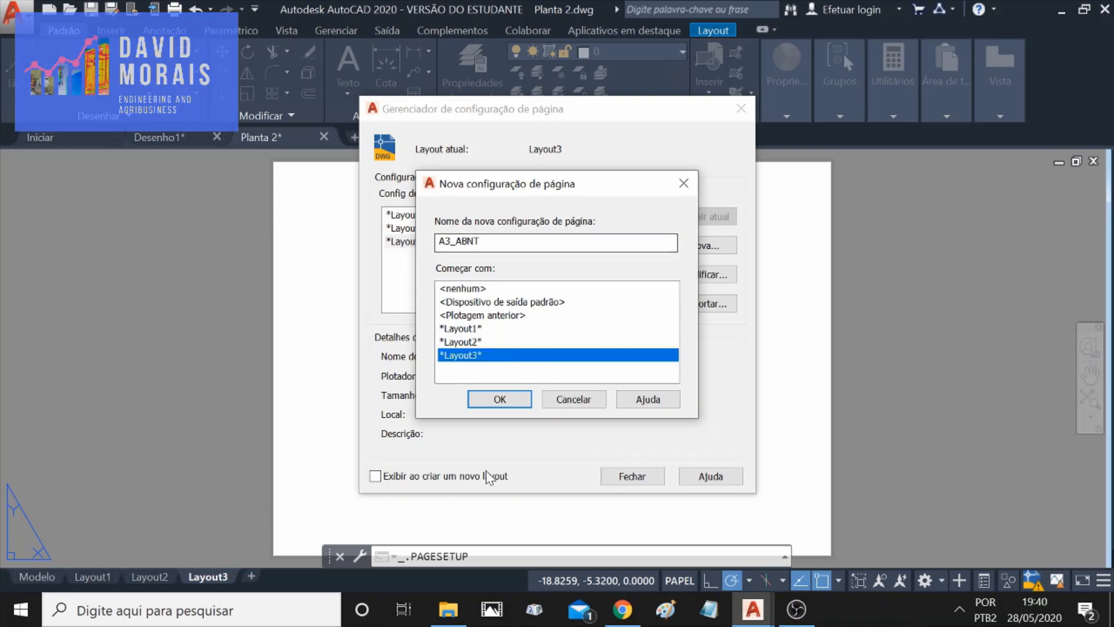
pyautogui.click(487, 401)
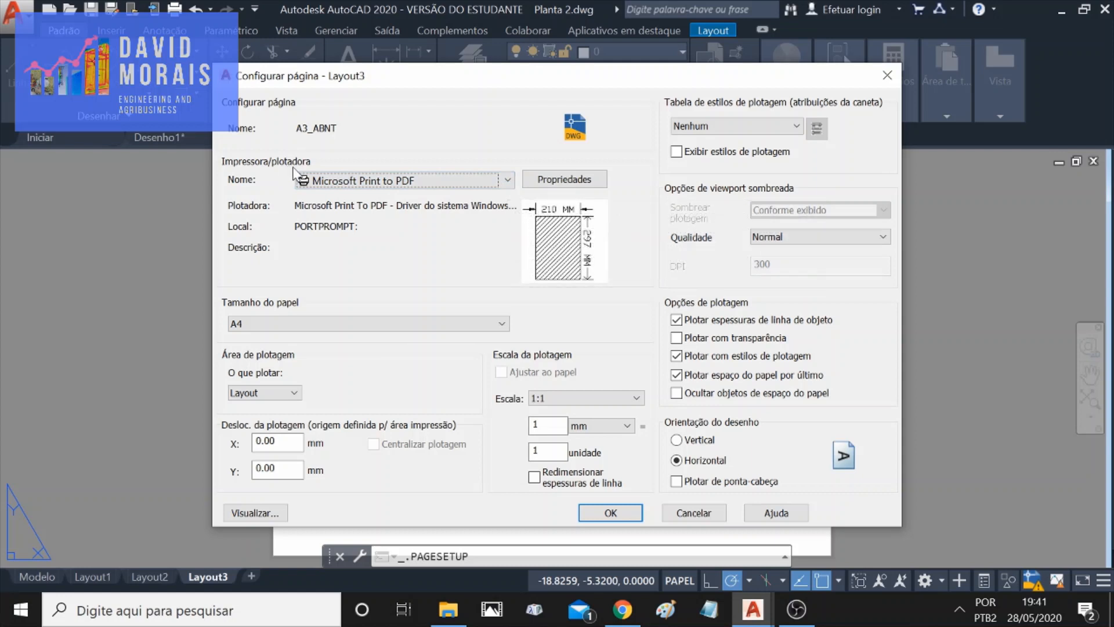
# Choose Microsoft Print to PDF as the plotter and set the paper size to A3 in the page setup.
pyautogui.click(508, 181)
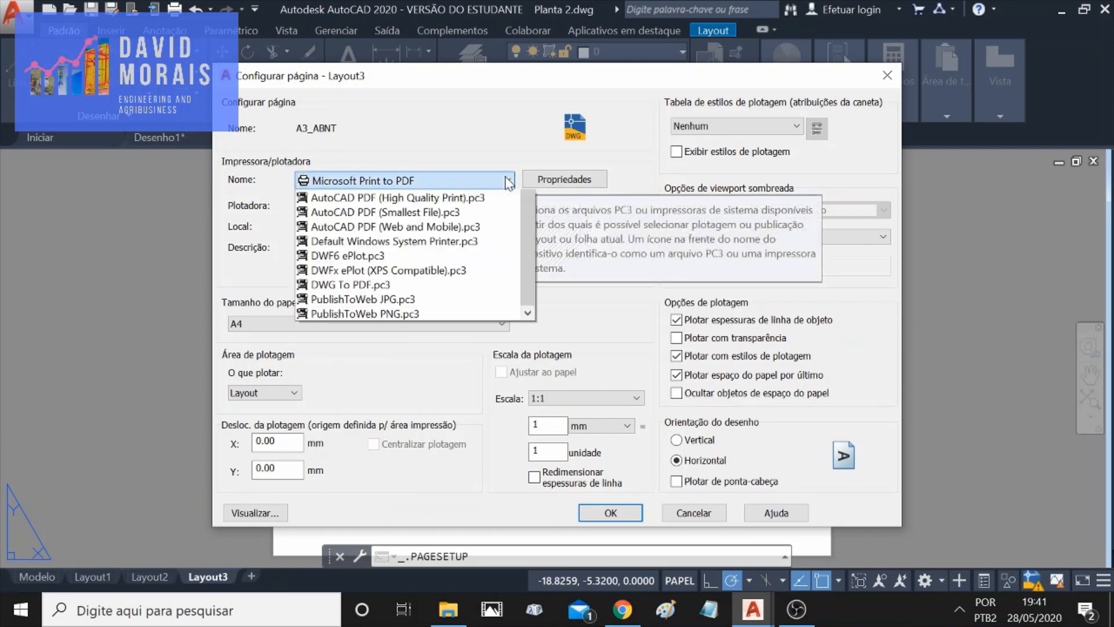
pyautogui.scroll(1, 524, 250)
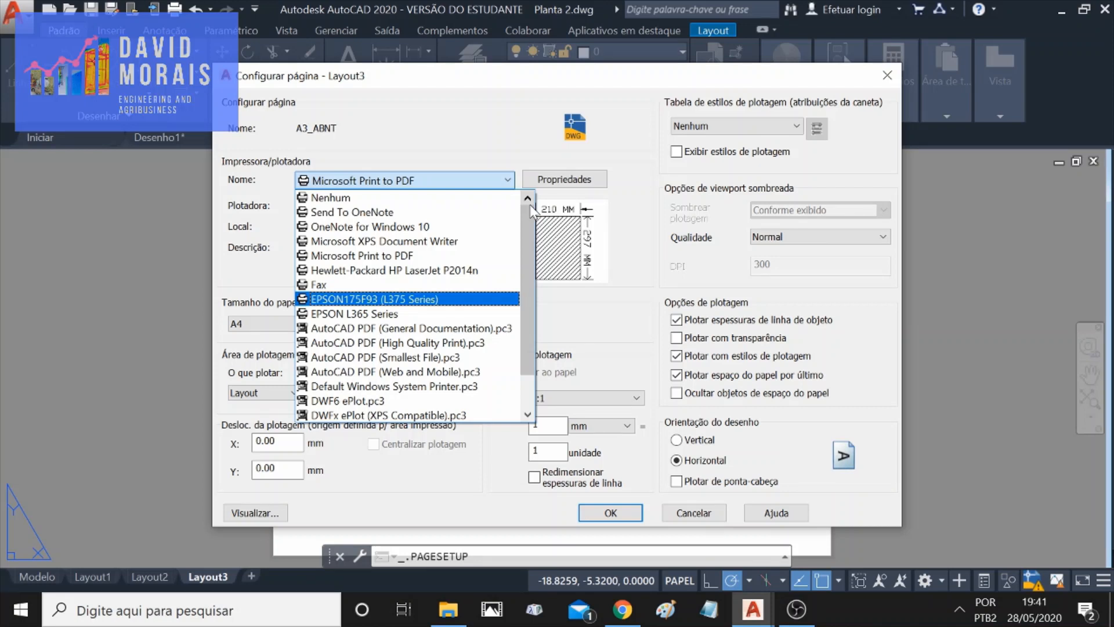
pyautogui.click(476, 261)
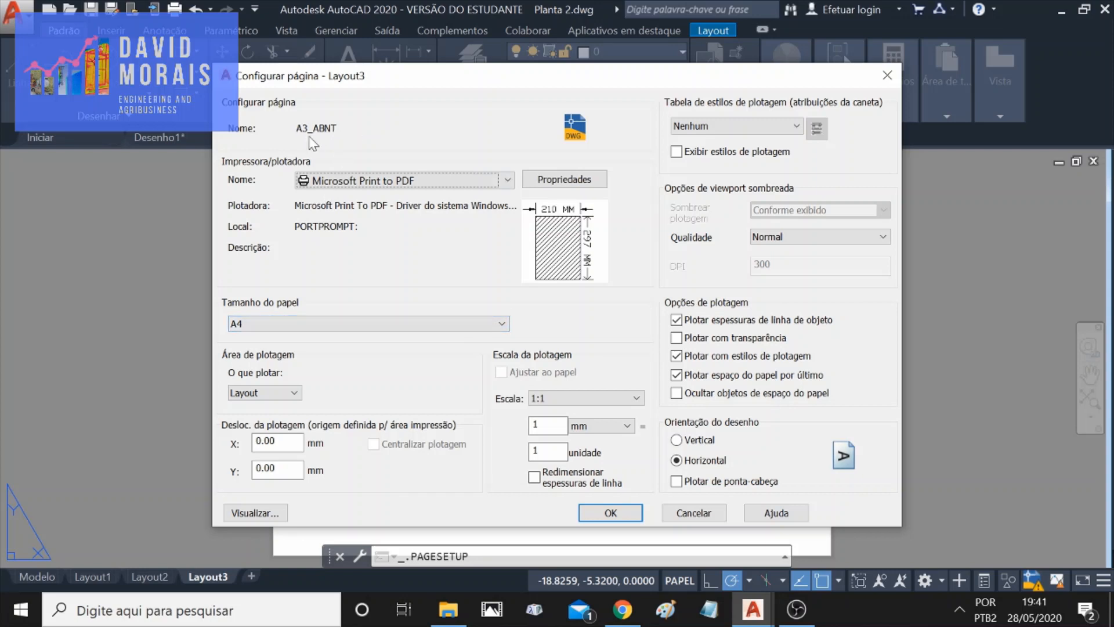
pyautogui.click(445, 329)
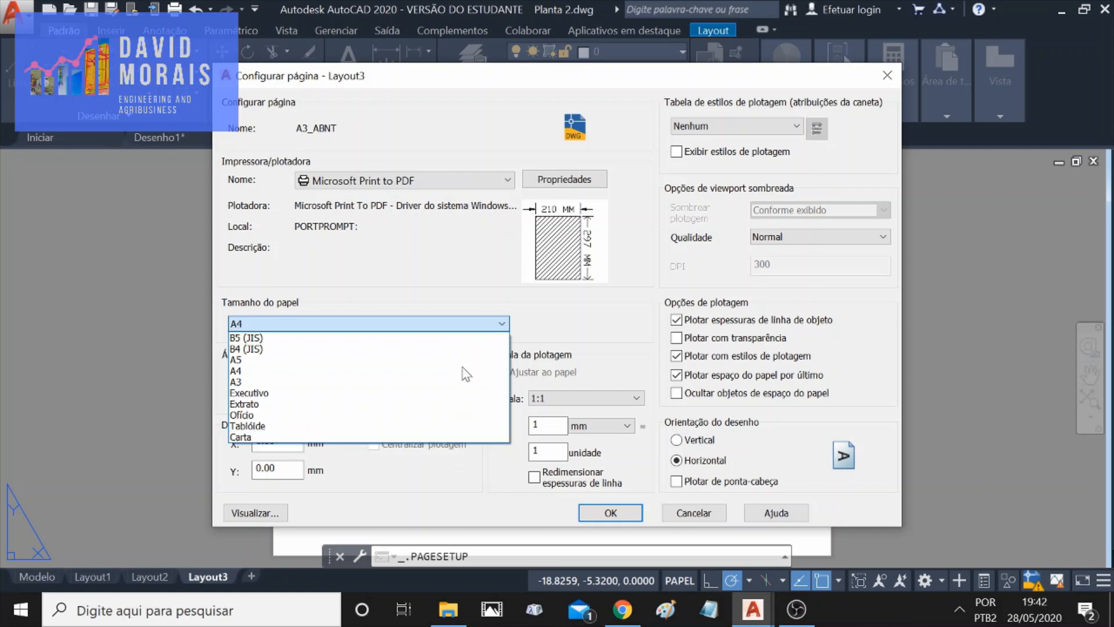
pyautogui.click(457, 325)
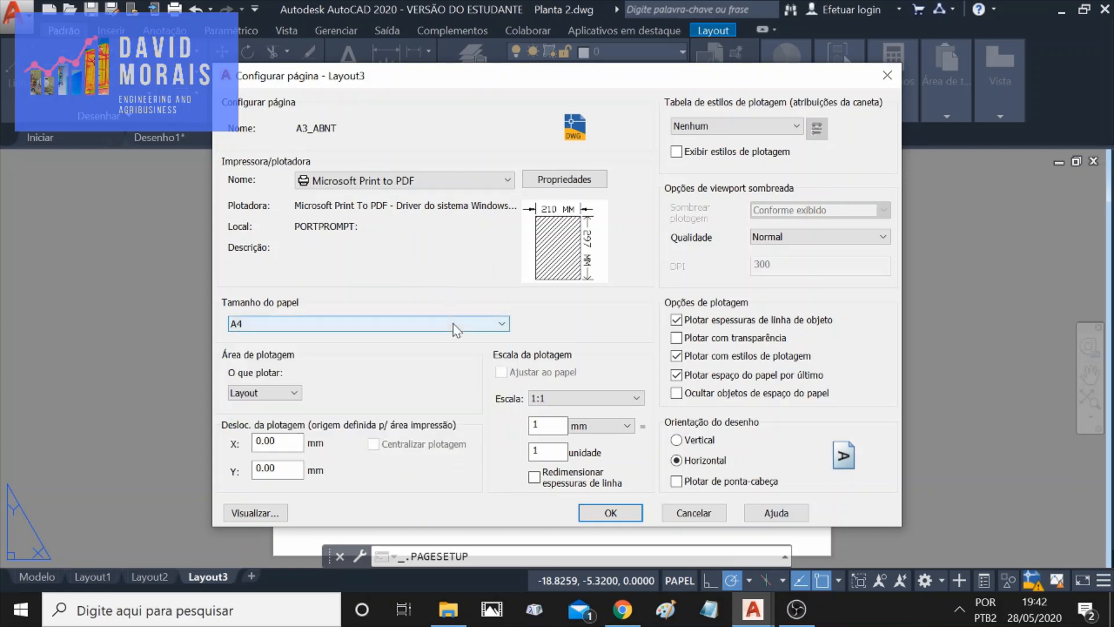
pyautogui.click(457, 329)
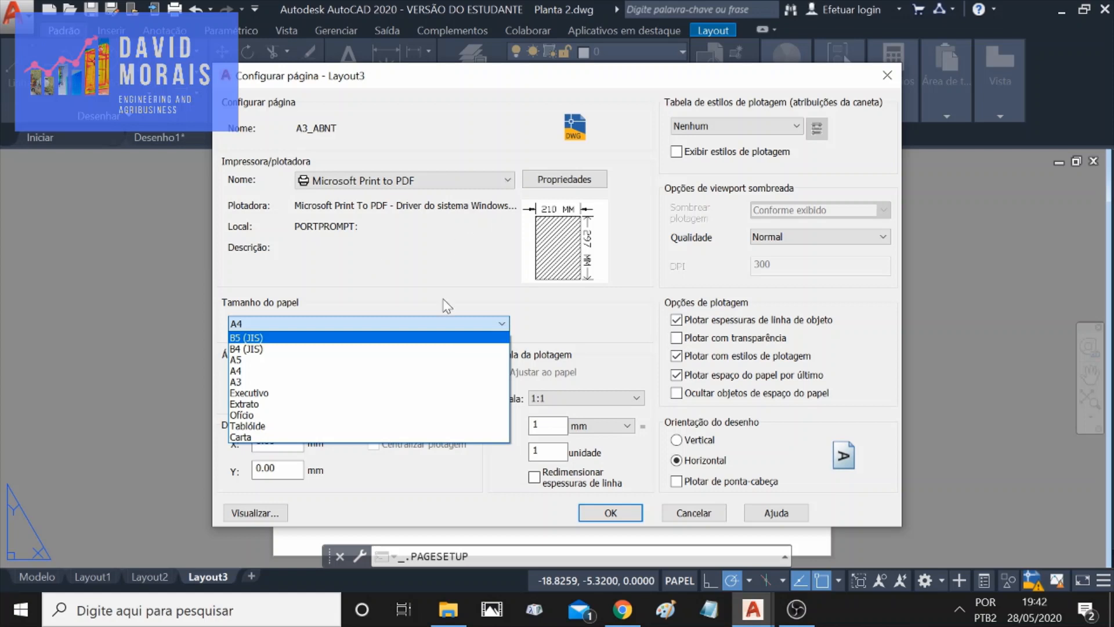
pyautogui.click(366, 383)
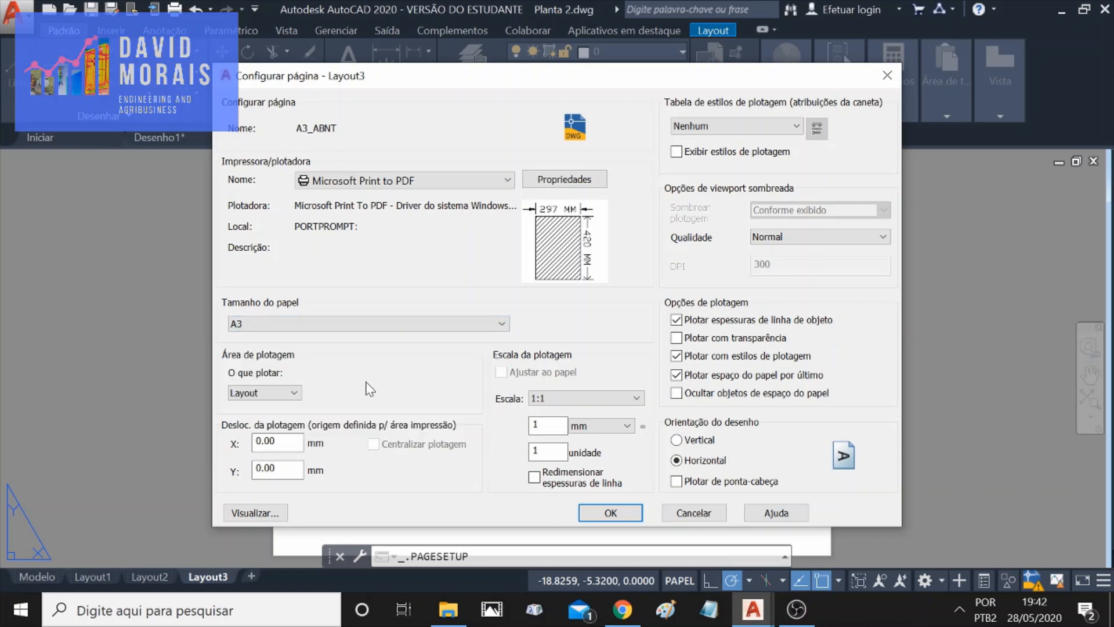
# Examine the custom and standard paper size settings in the plotter properties, then close them without changes.
pyautogui.moveTo(539, 231)
pyautogui.moveTo(587, 227)
pyautogui.click(583, 184)
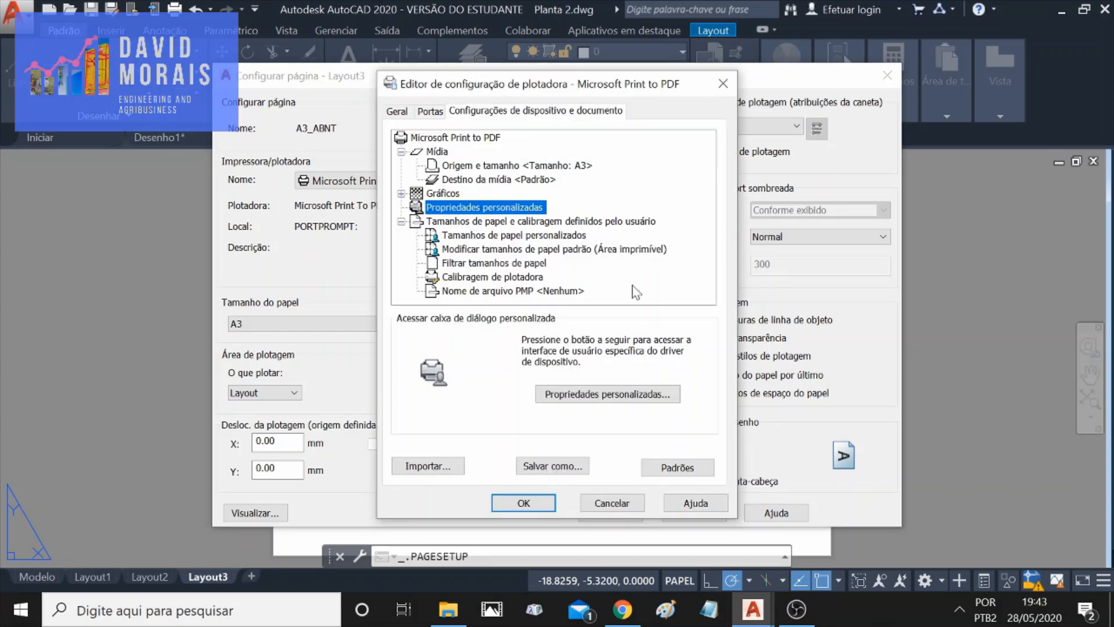
pyautogui.click(477, 235)
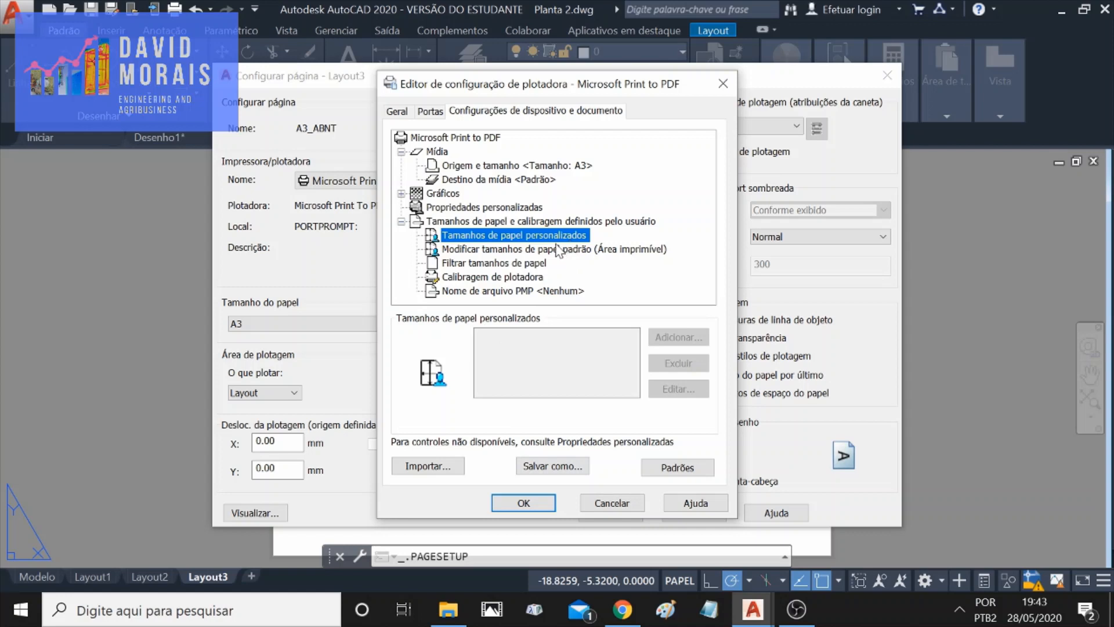
pyautogui.click(555, 249)
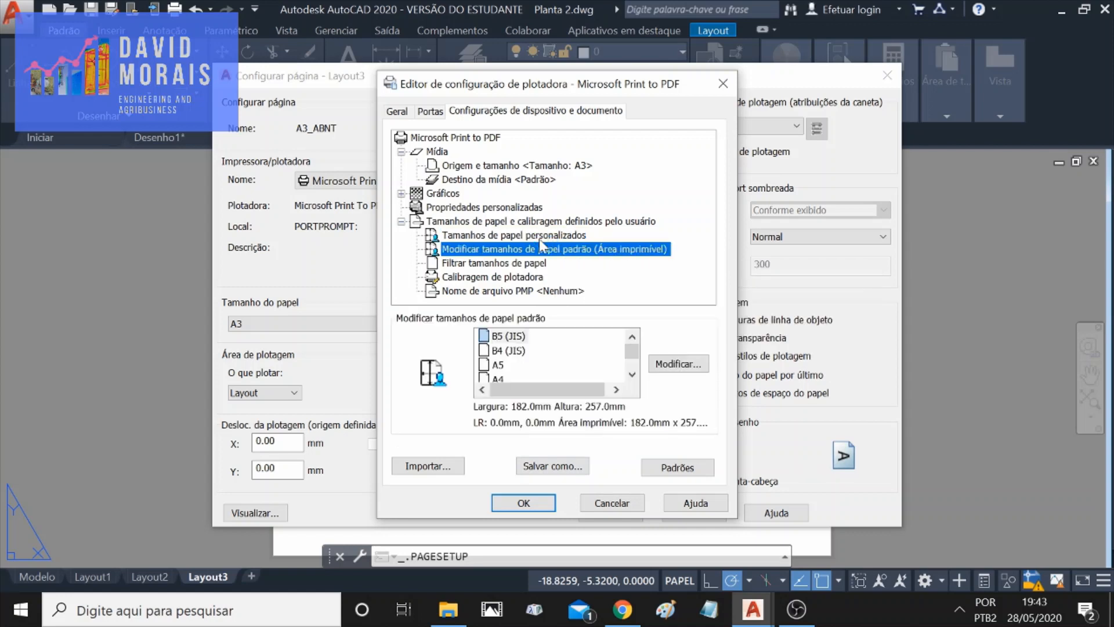
pyautogui.click(538, 238)
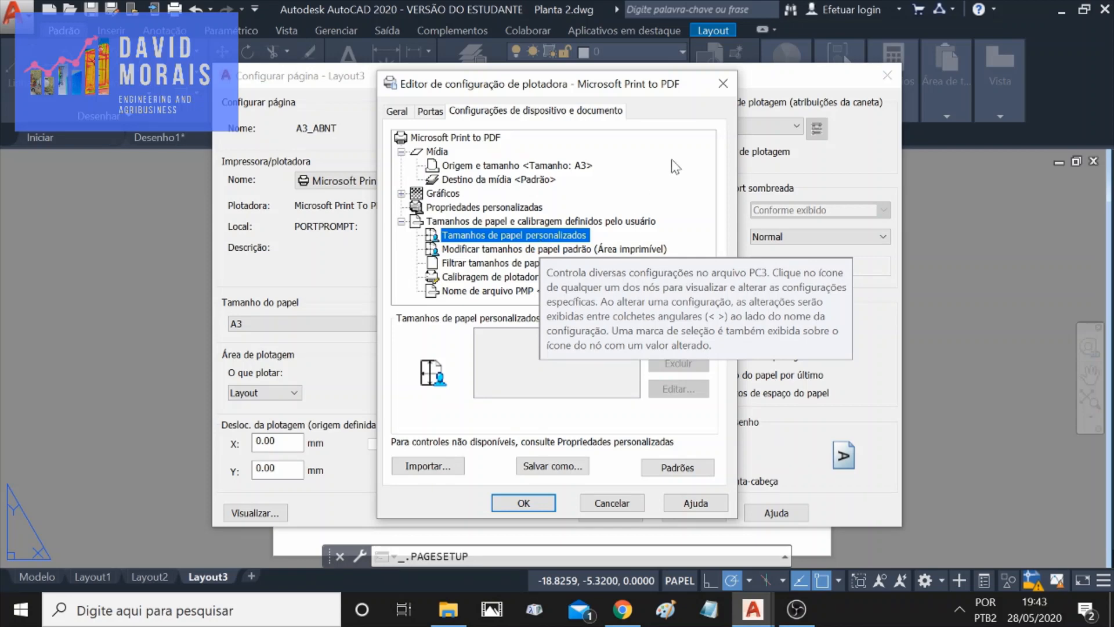
pyautogui.click(722, 83)
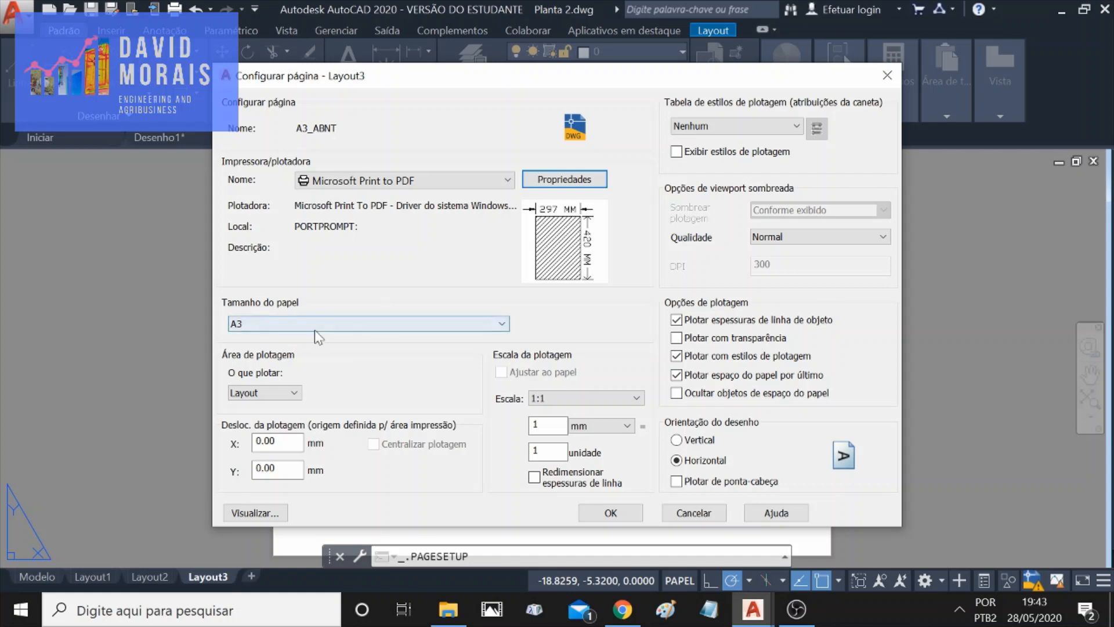
# Keep Layout as the plot area and assign the Screening 100%.ctb plot style table to the page setup.
pyautogui.click(295, 392)
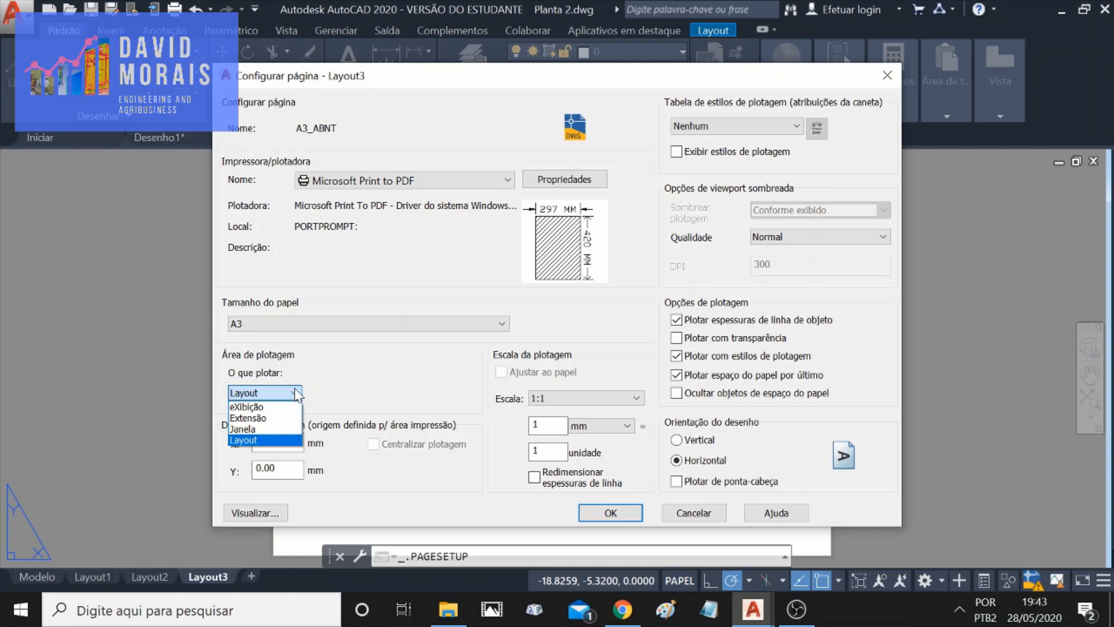
pyautogui.click(262, 442)
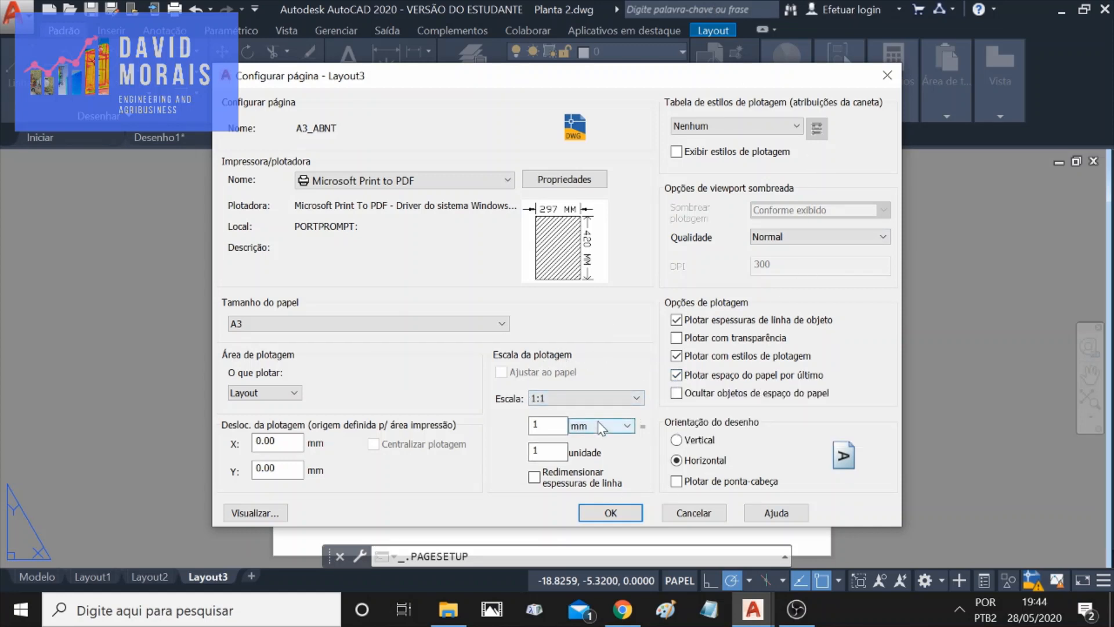
pyautogui.click(780, 128)
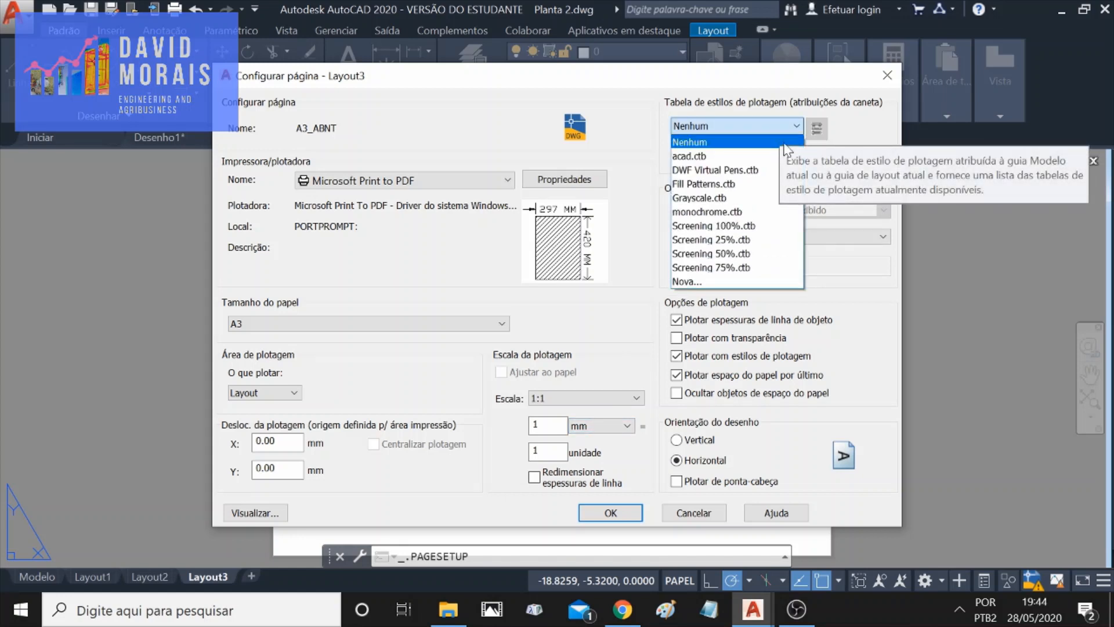
pyautogui.click(789, 230)
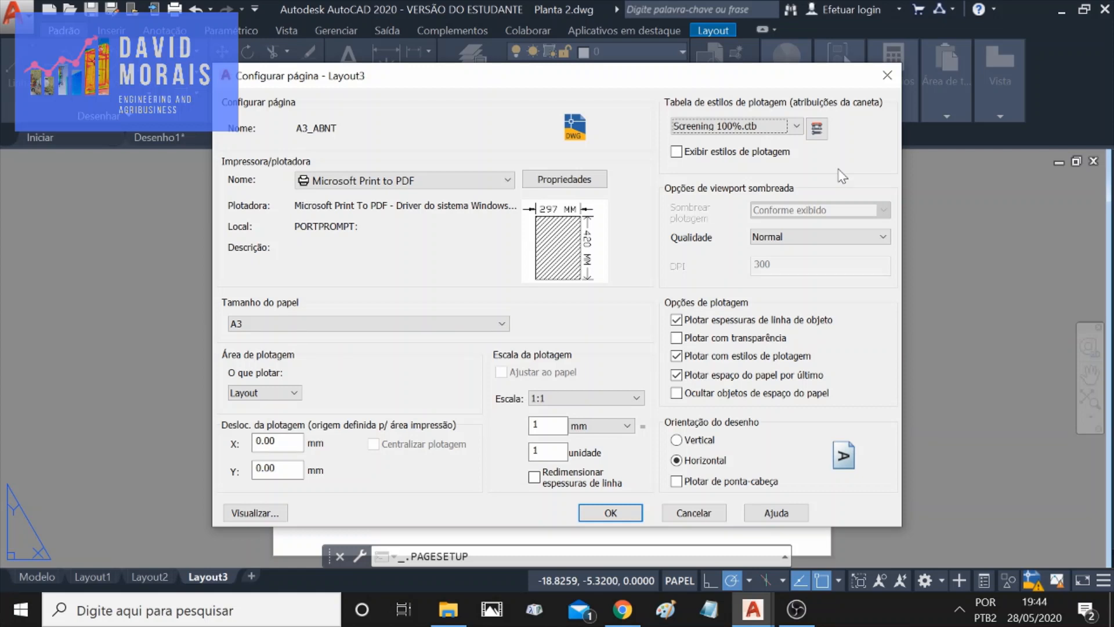
# Set the shaded viewport quality to Apresentação in the page setup.
pyautogui.click(845, 238)
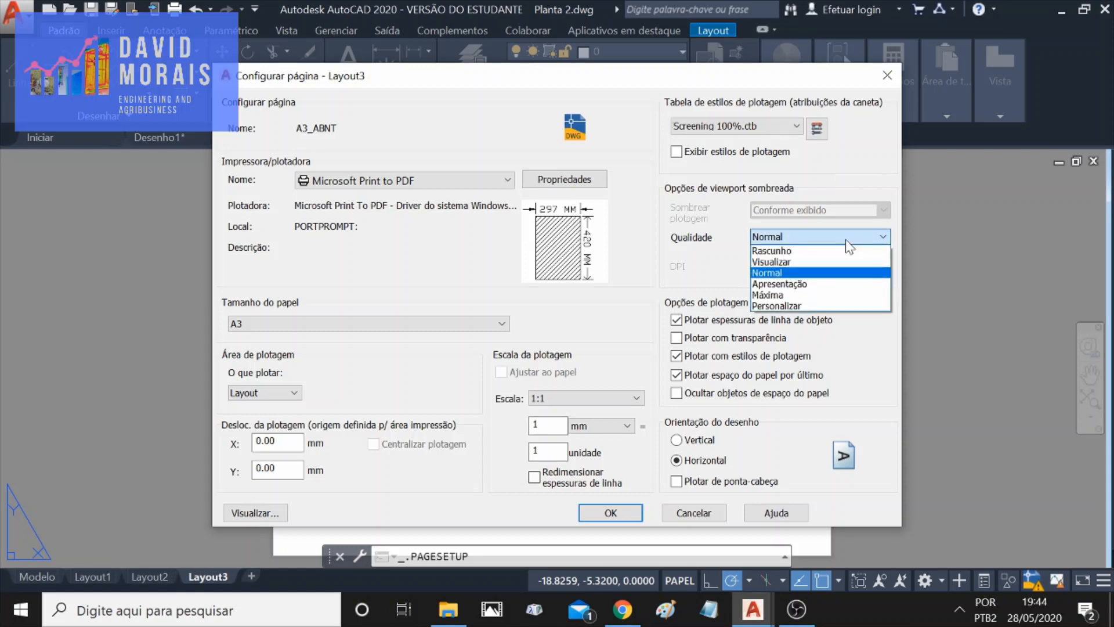
pyautogui.click(844, 272)
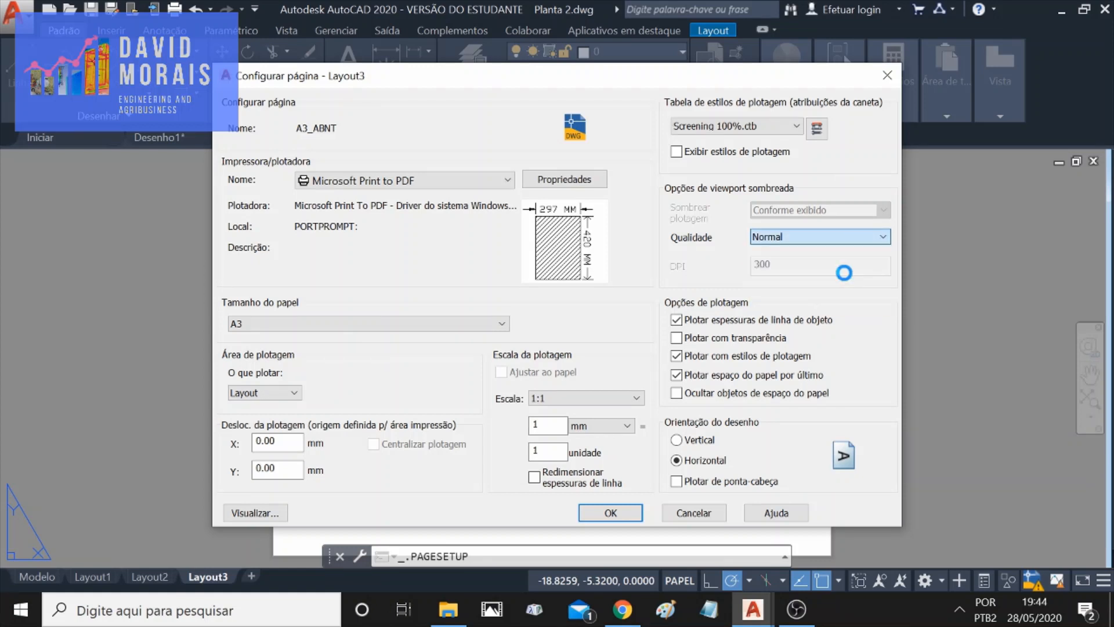
pyautogui.click(801, 238)
pyautogui.click(801, 239)
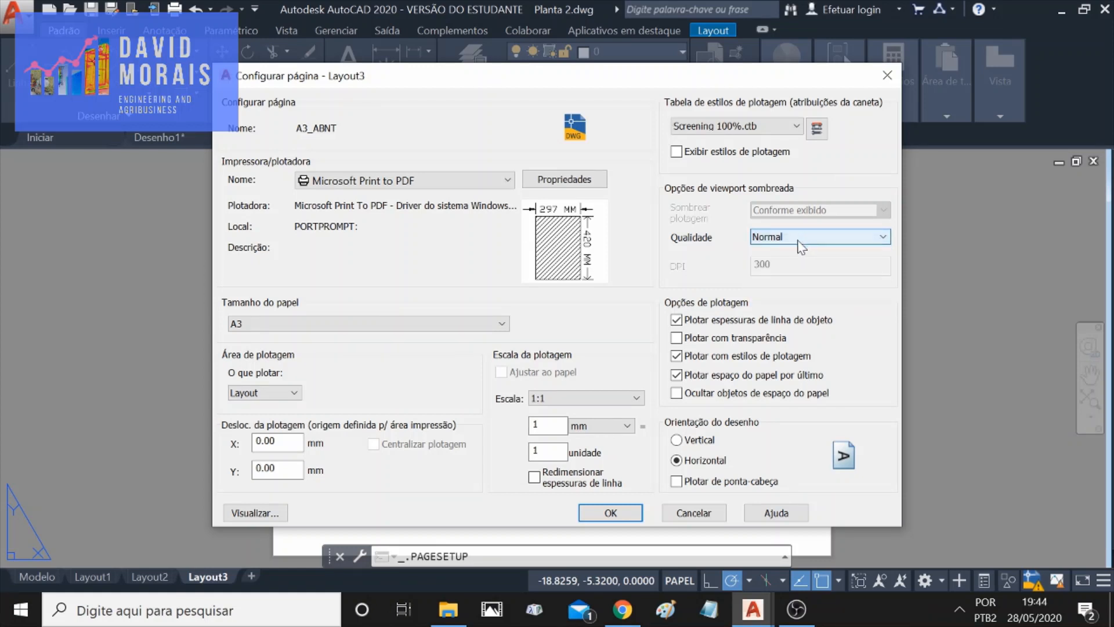
pyautogui.click(784, 236)
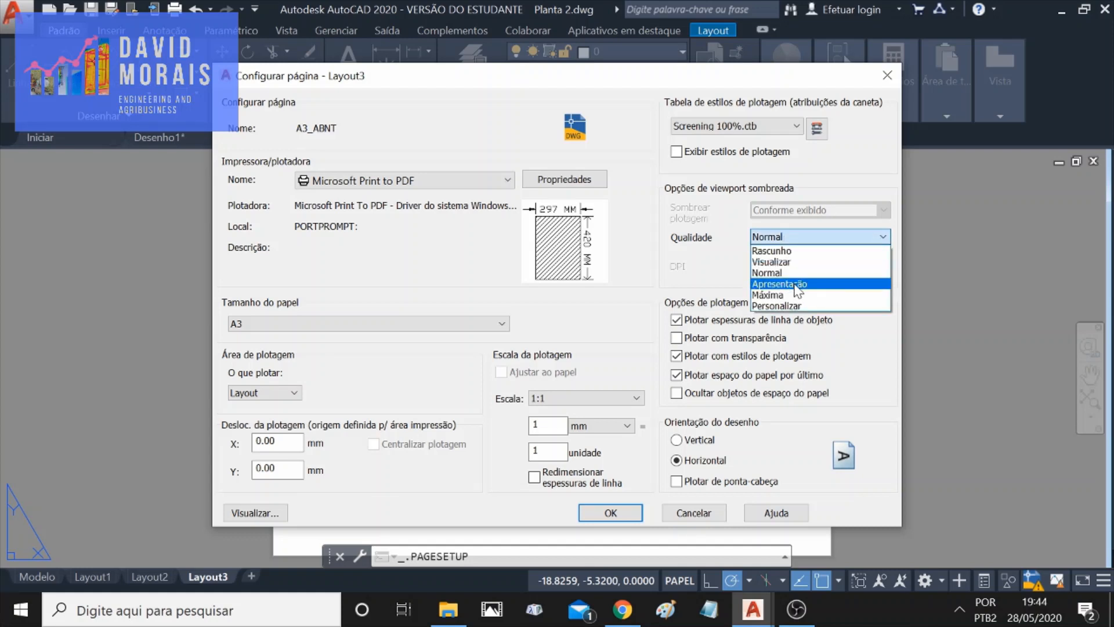
pyautogui.click(789, 283)
pyautogui.click(789, 236)
pyautogui.click(789, 272)
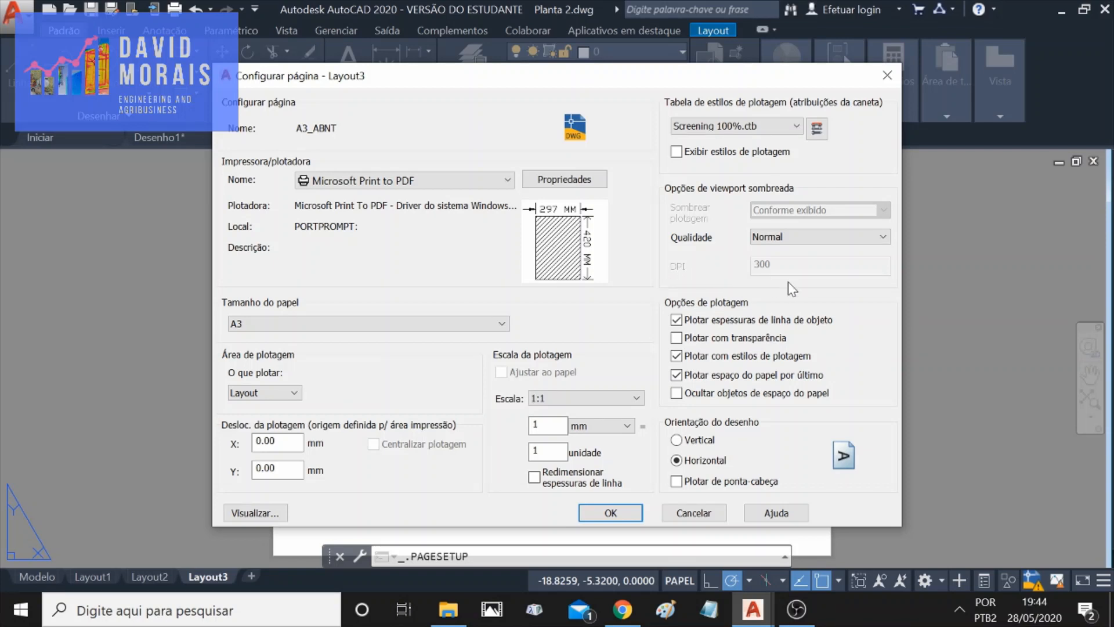
pyautogui.click(795, 236)
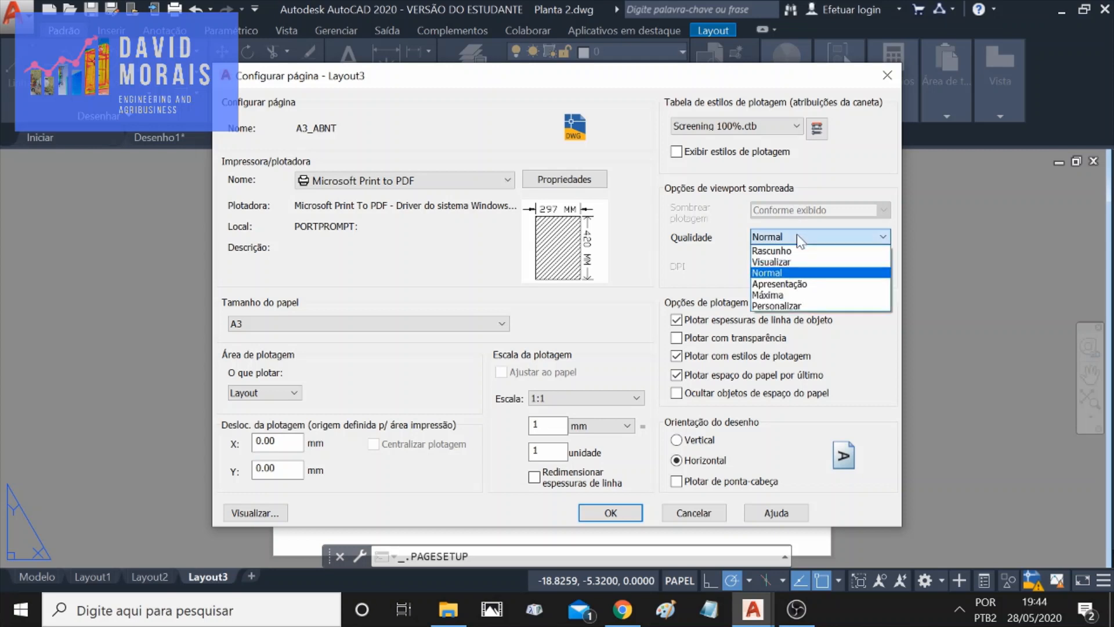
pyautogui.click(800, 284)
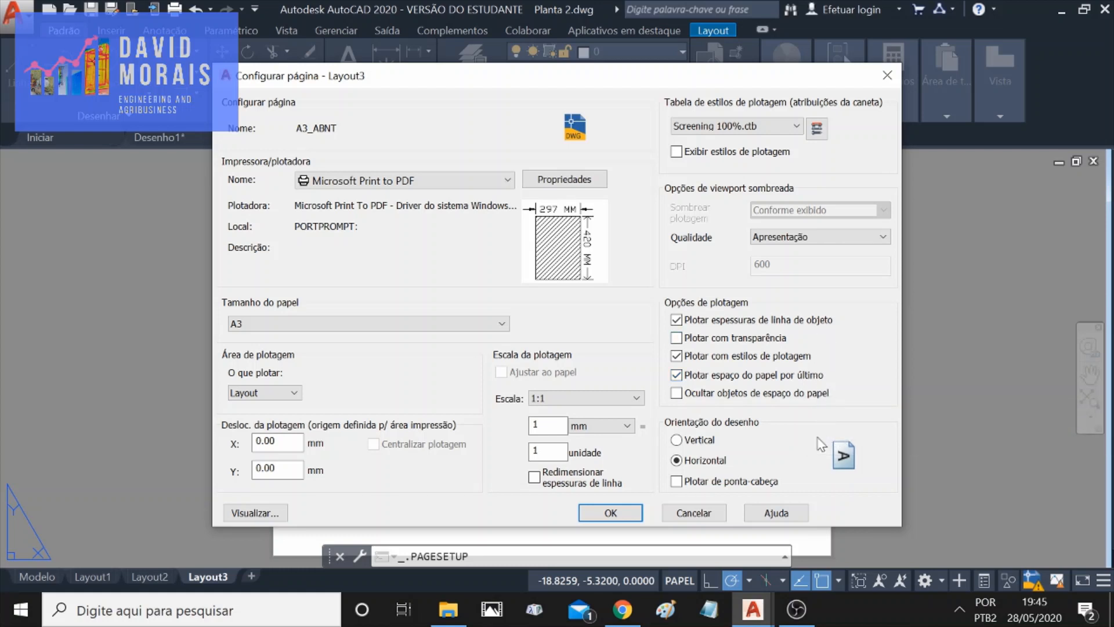
# Switch the drawing orientation between Vertical and Horizontal to compare them, ending on Horizontal.
pyautogui.click(703, 442)
pyautogui.click(708, 464)
pyautogui.click(702, 441)
pyautogui.click(714, 460)
pyautogui.click(711, 444)
pyautogui.click(720, 464)
# Preview the page setup, accept it, and make A3_ABNT the current page setup of Layout3.
pyautogui.click(279, 516)
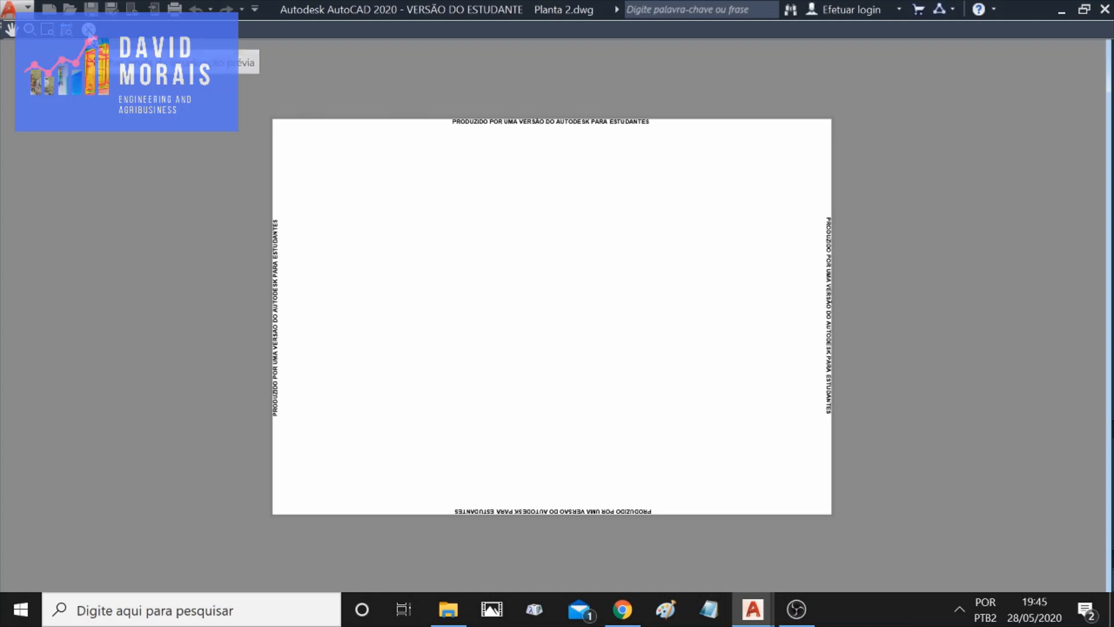
pyautogui.click(89, 29)
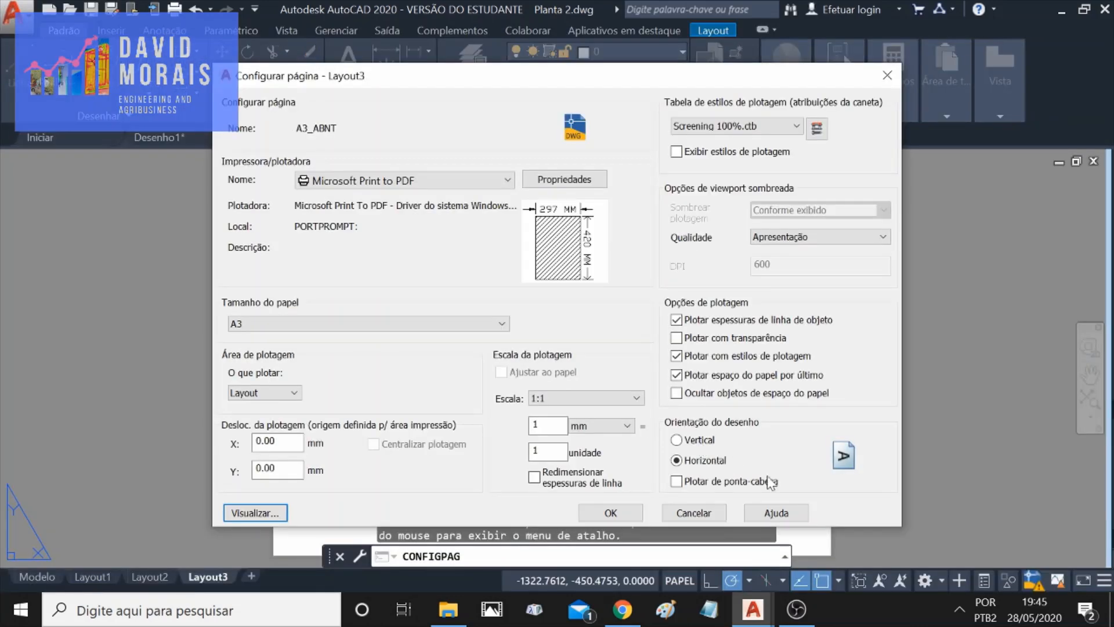
pyautogui.click(603, 512)
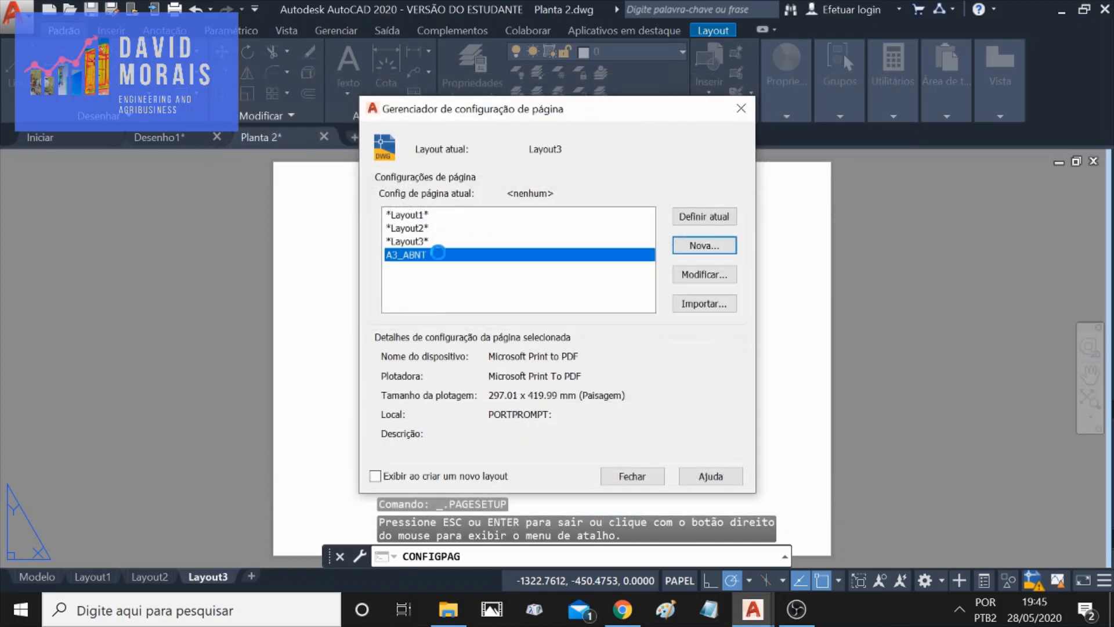
pyautogui.doubleClick(442, 260)
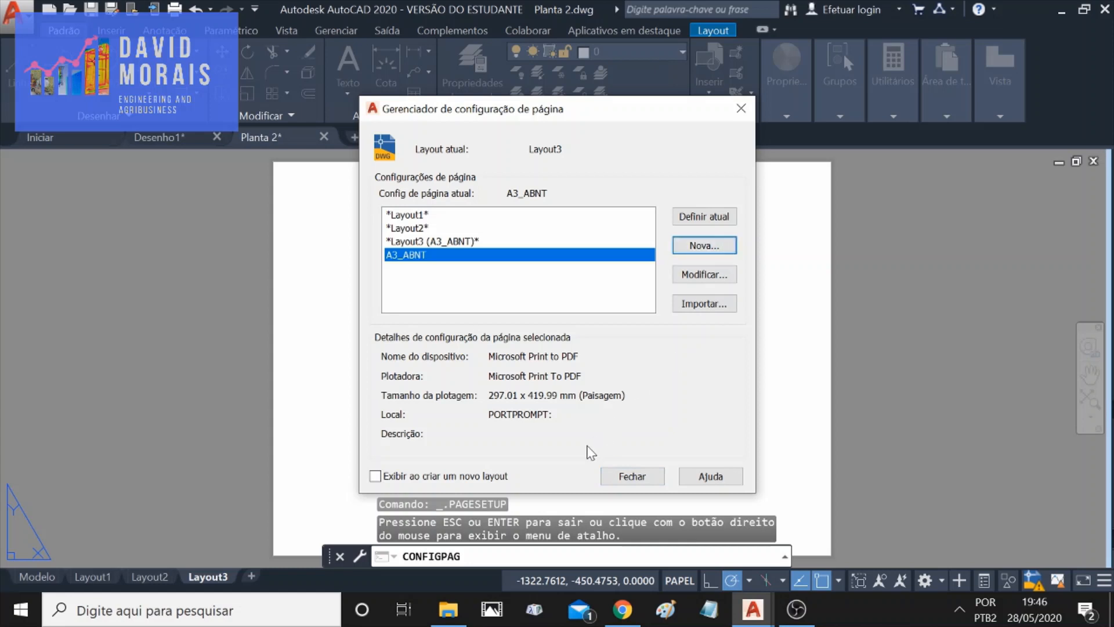
pyautogui.click(741, 109)
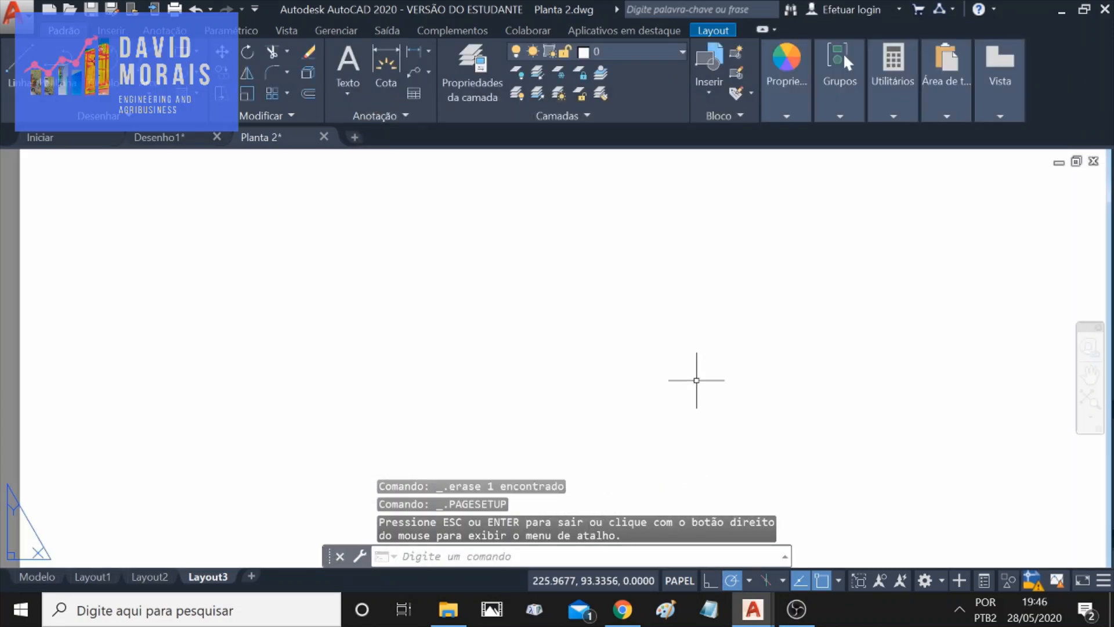
# Make layer 0 the current layer on the empty A3 layout.
pyautogui.scroll(-3, 696, 380)
pyautogui.scroll(2, 696, 380)
pyautogui.moveTo(694, 336); pyautogui.dragTo(569, 343, button='middle')
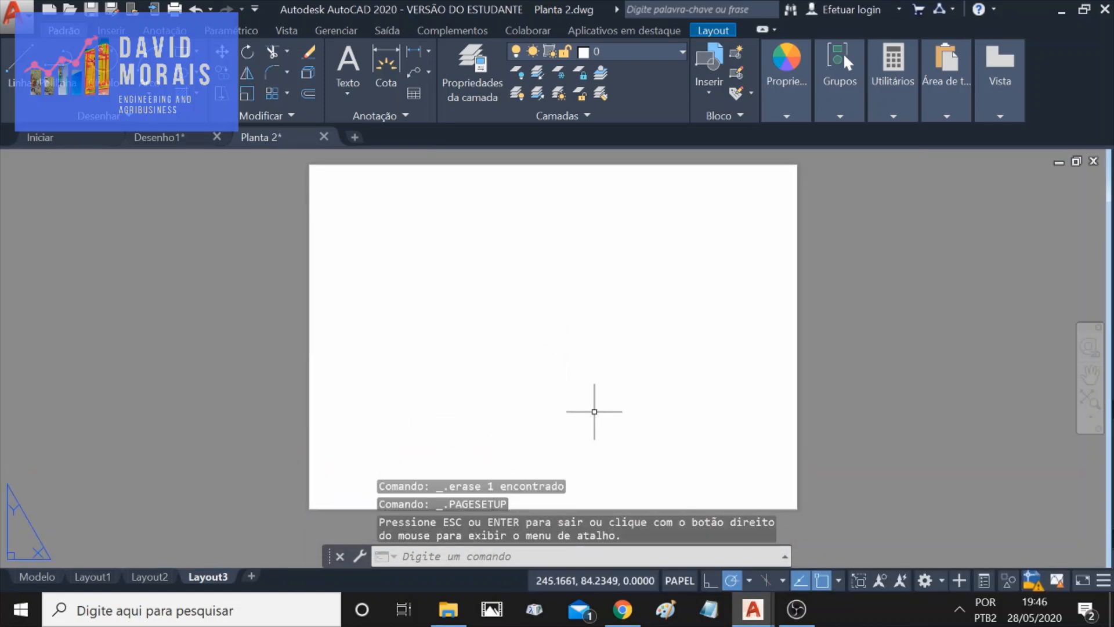
pyautogui.moveTo(614, 292)
pyautogui.mouseDown(button='middle')
pyautogui.moveTo(604, 323)
pyautogui.moveTo(609, 311)
pyautogui.mouseUp(button='middle')
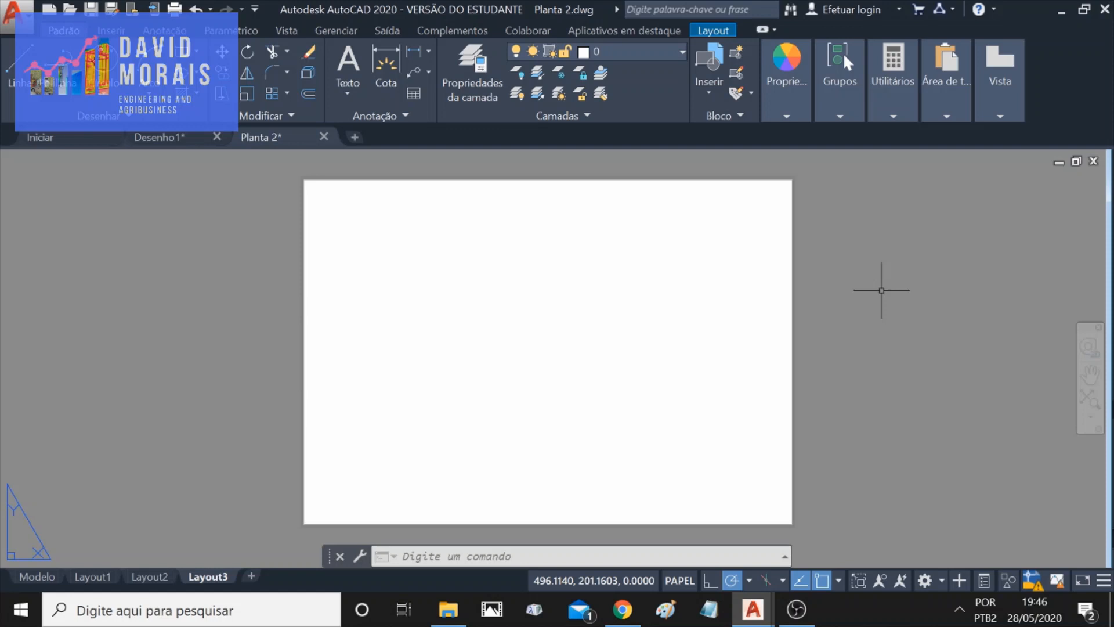
pyautogui.click(19, 65)
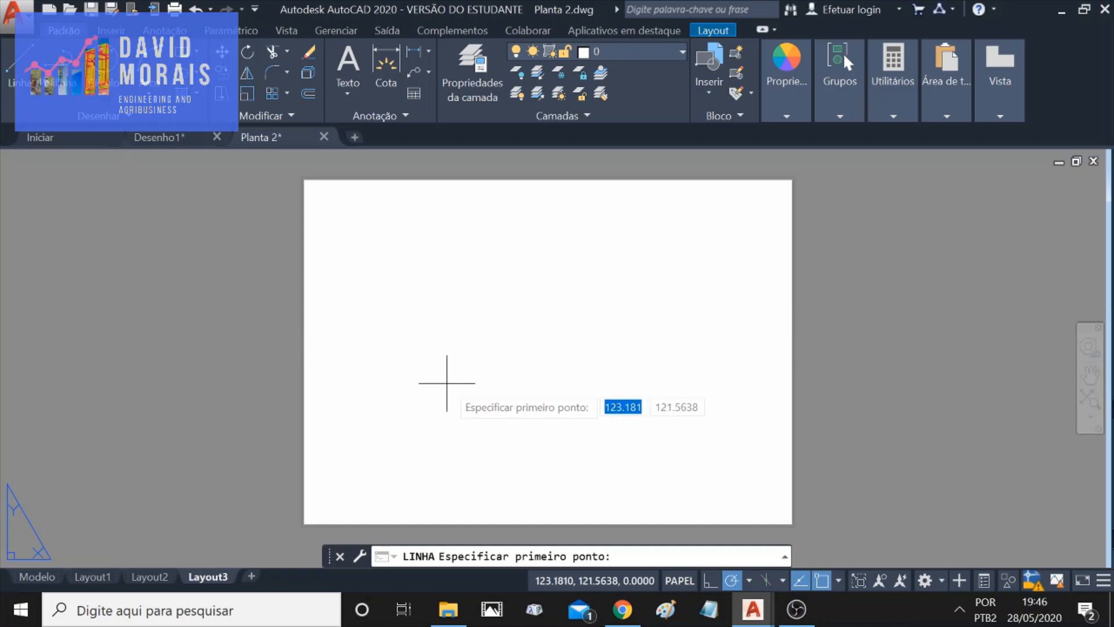
pyautogui.press('Escape')
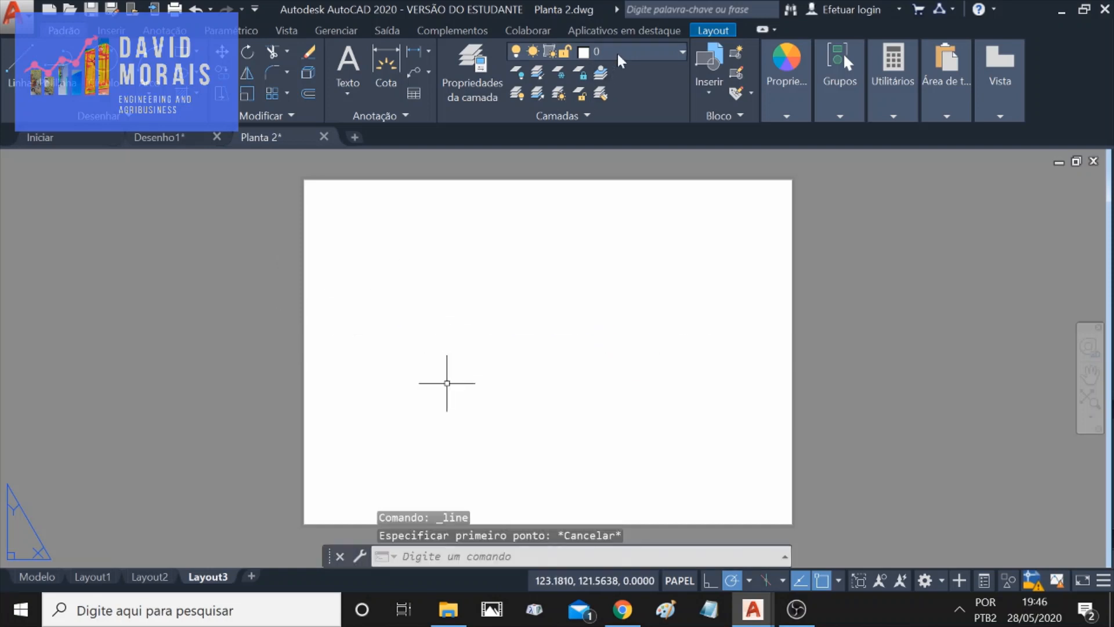
pyautogui.click(682, 56)
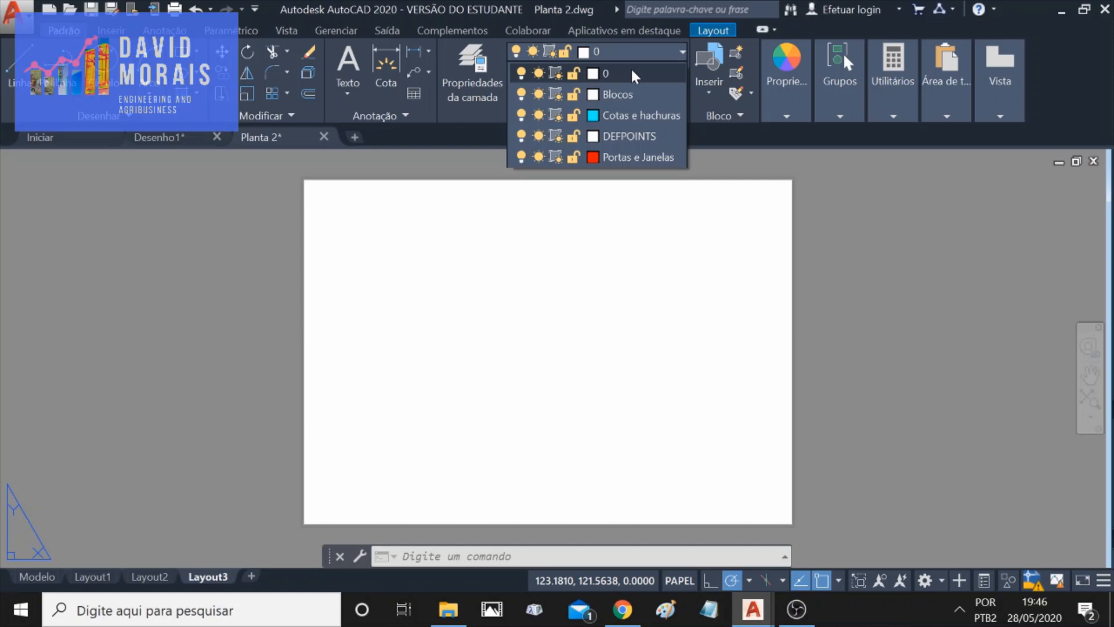
pyautogui.click(634, 74)
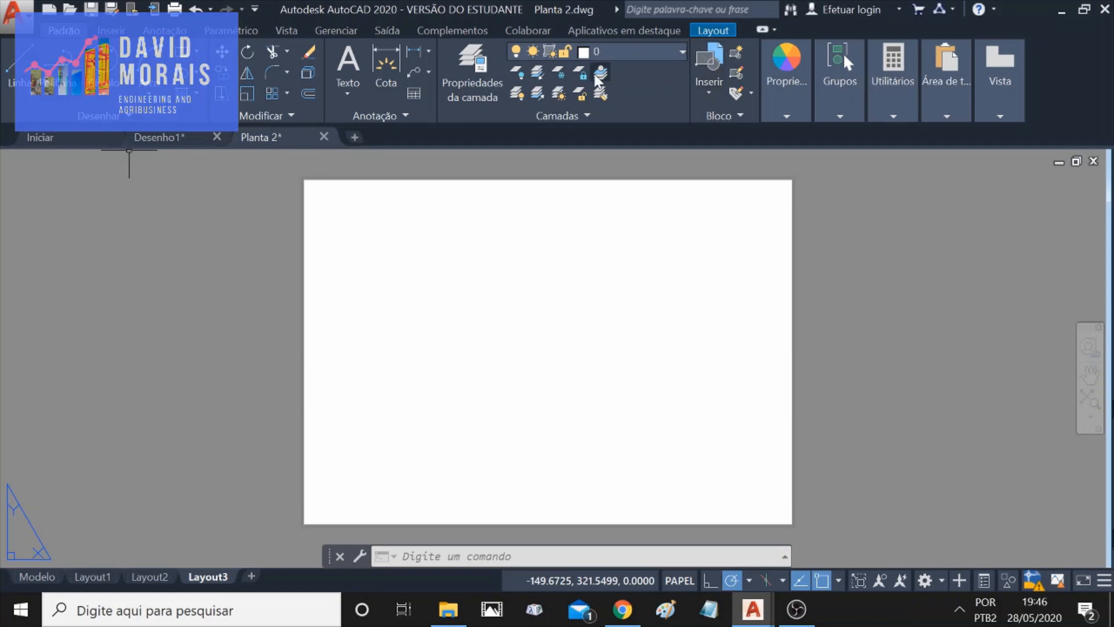
# Start a line at the sheet origin 0,0 and draw the sheet's left edge 297 straight up.
pyautogui.click(9, 73)
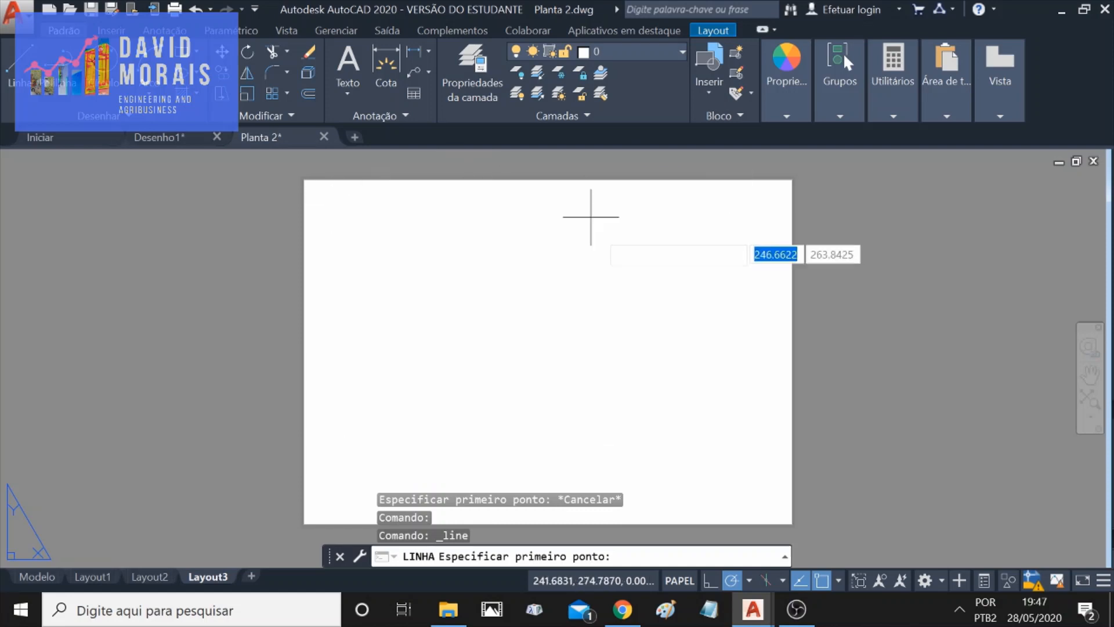
pyautogui.write('0')
pyautogui.press('Tab')
pyautogui.write('0')
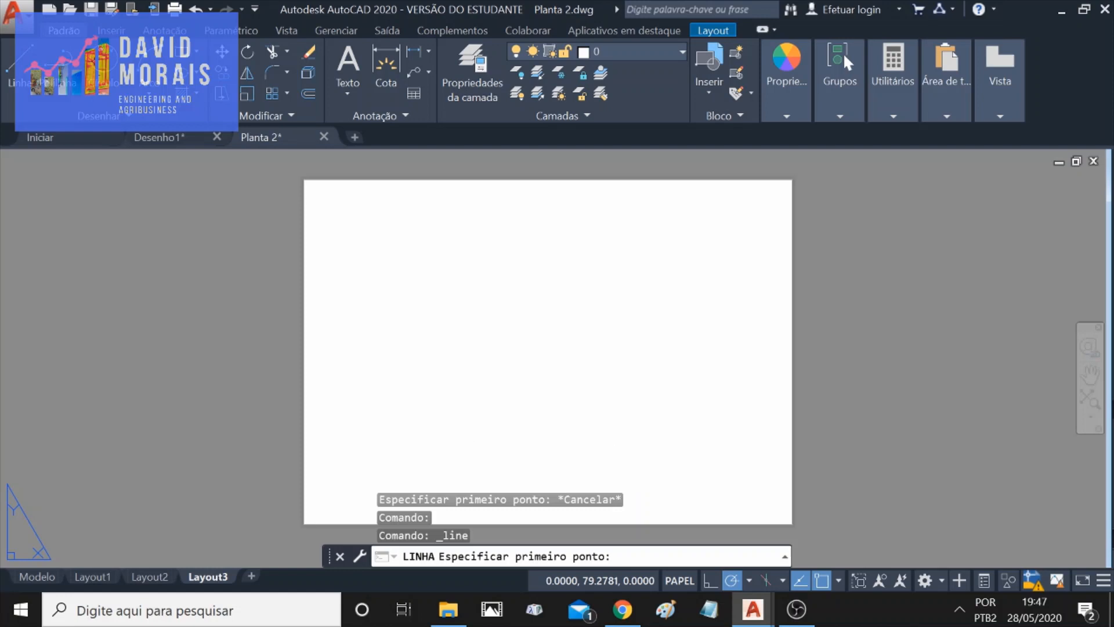
pyautogui.press('Return')
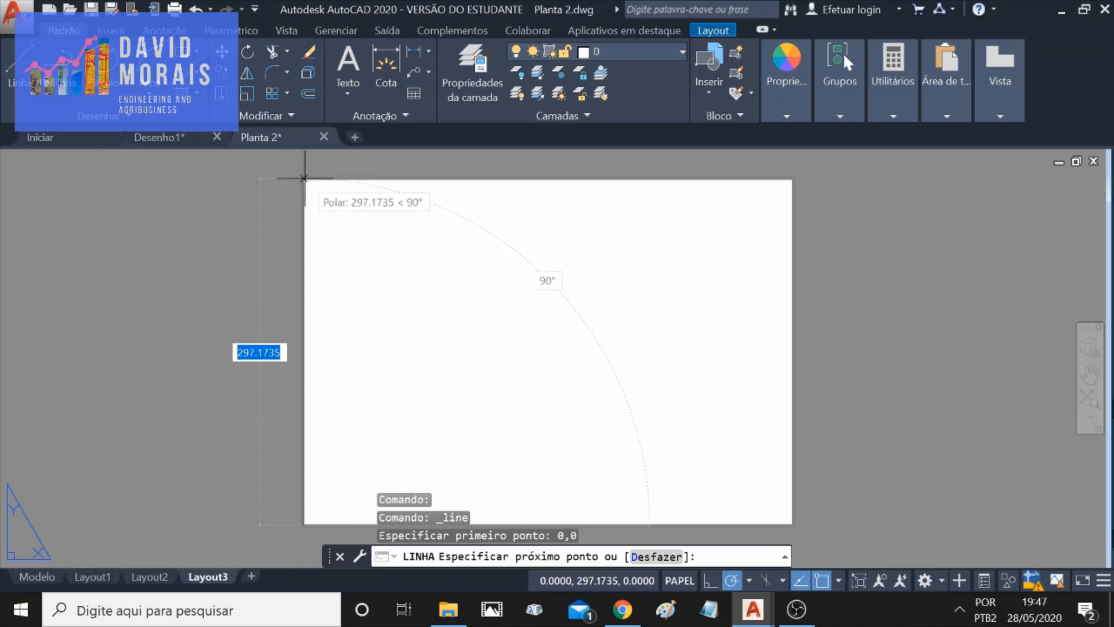
pyautogui.write('297')
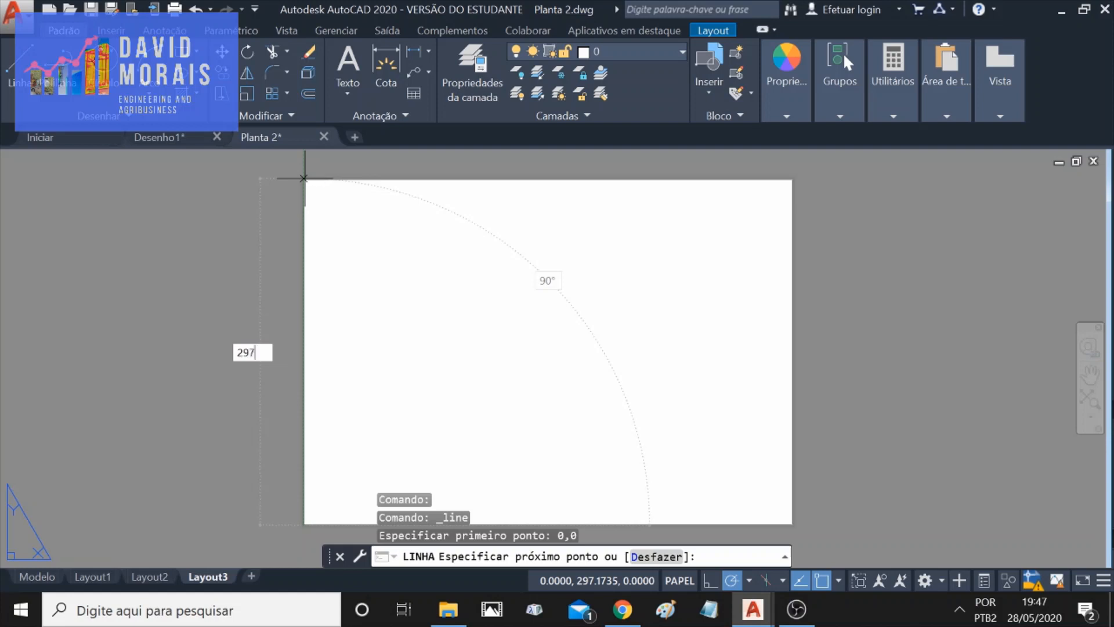
pyautogui.press('Return')
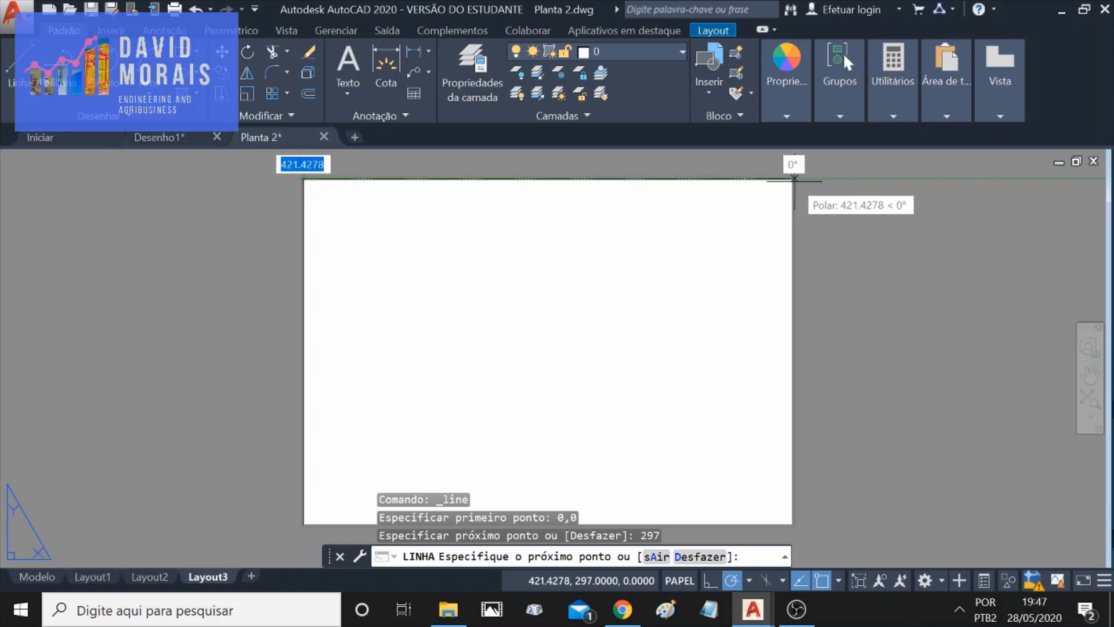
# Complete the A3 outline with a 420 top edge, a 297 right edge and a bottom edge back to the origin.
pyautogui.write('420')
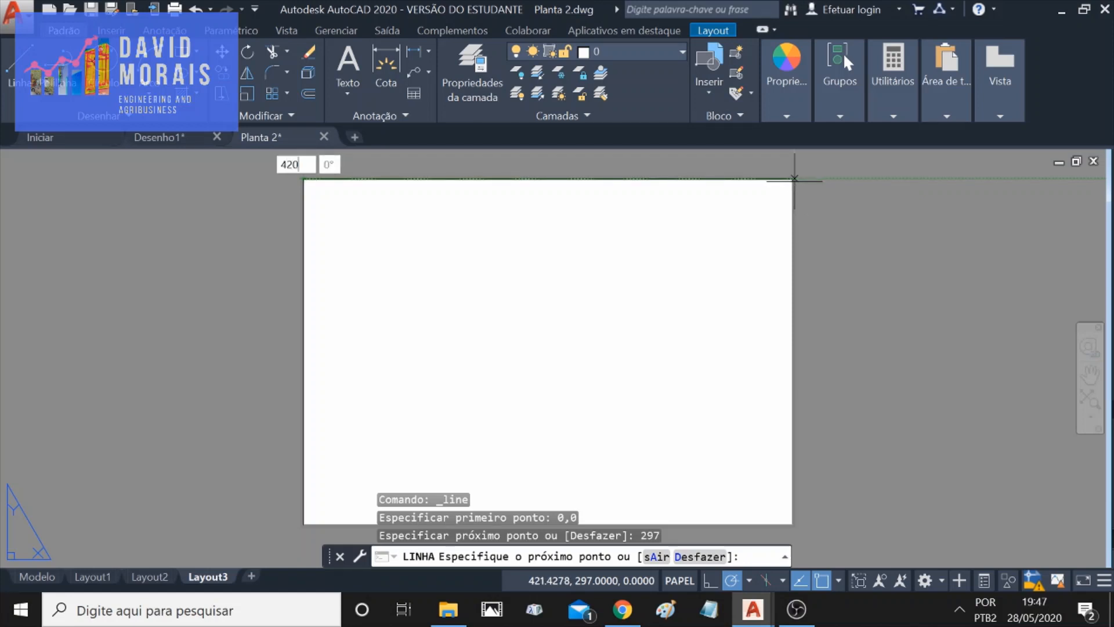
pyautogui.press('Return')
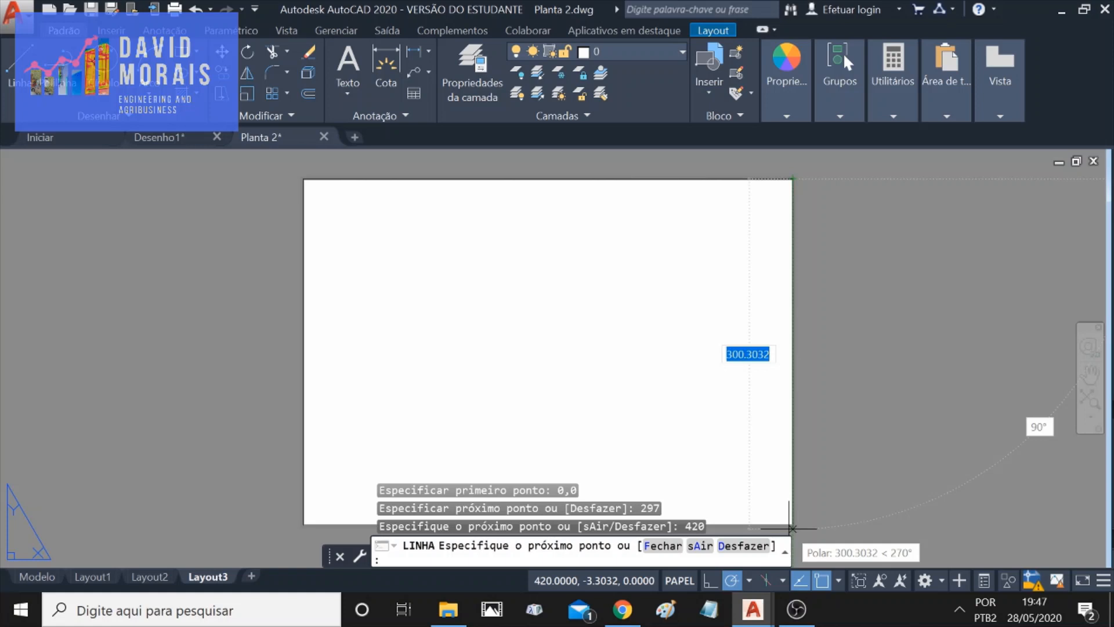
pyautogui.write('297')
pyautogui.press('Return')
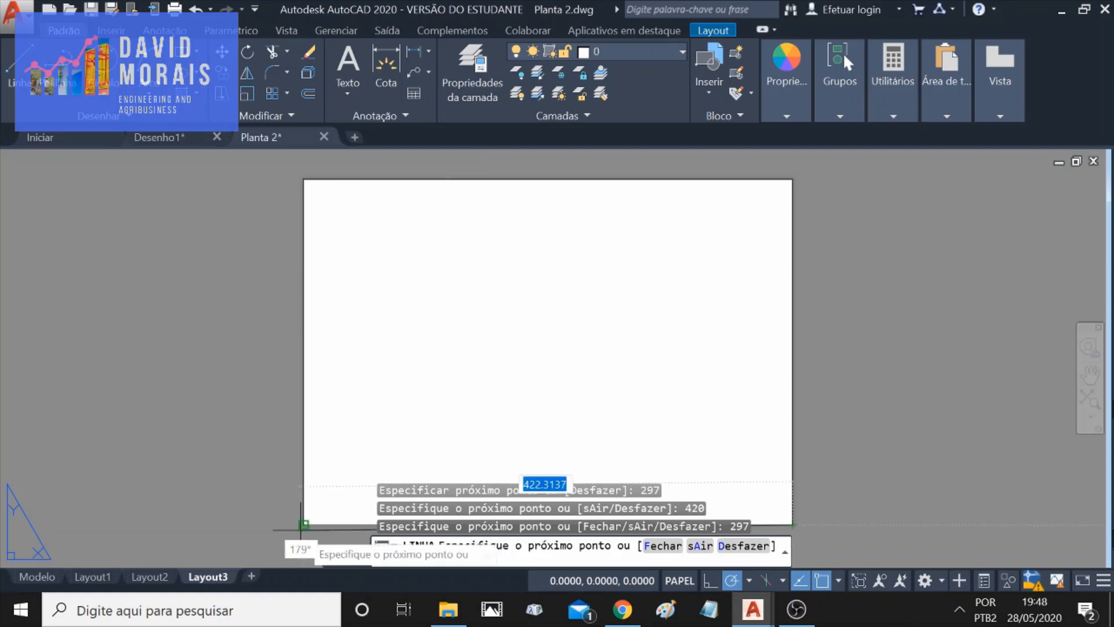
pyautogui.click(303, 525)
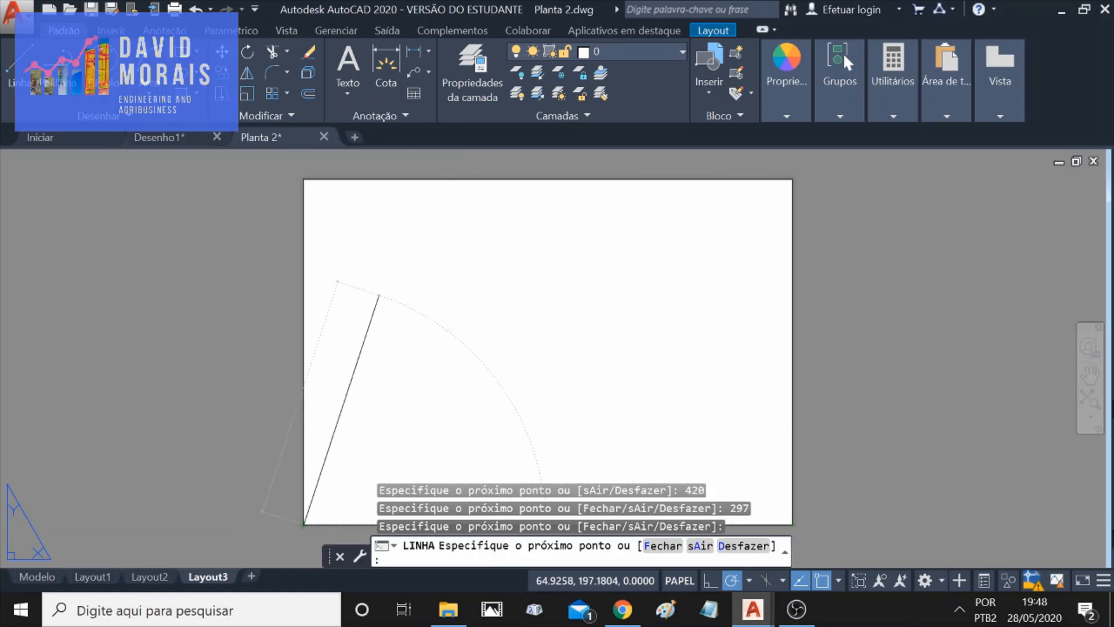
pyautogui.press('Escape')
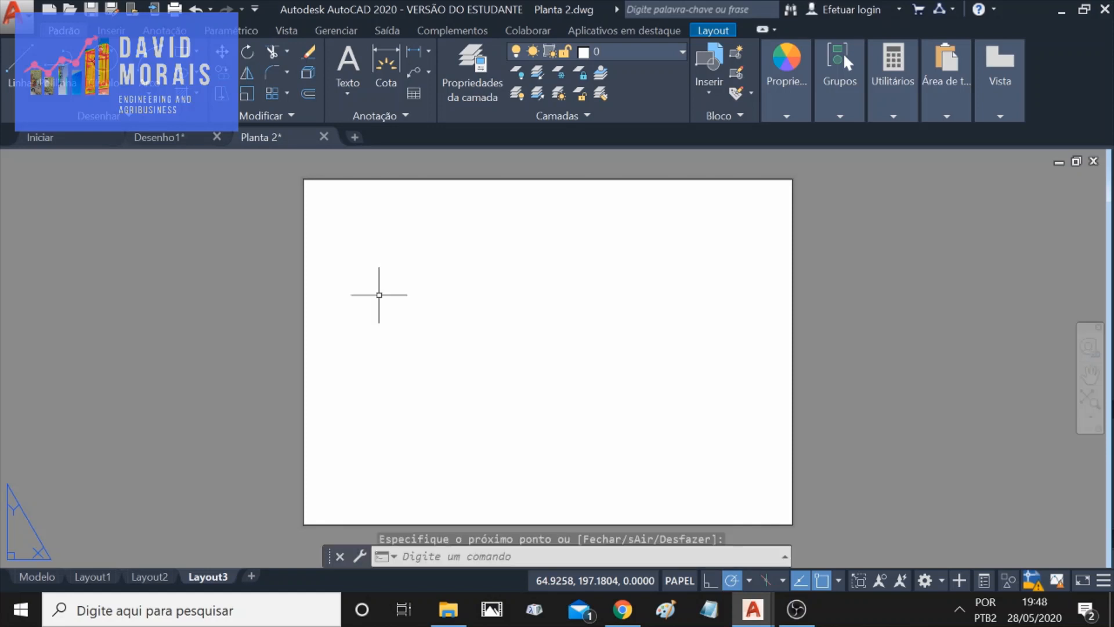
pyautogui.press('Escape')
pyautogui.press('Escape')
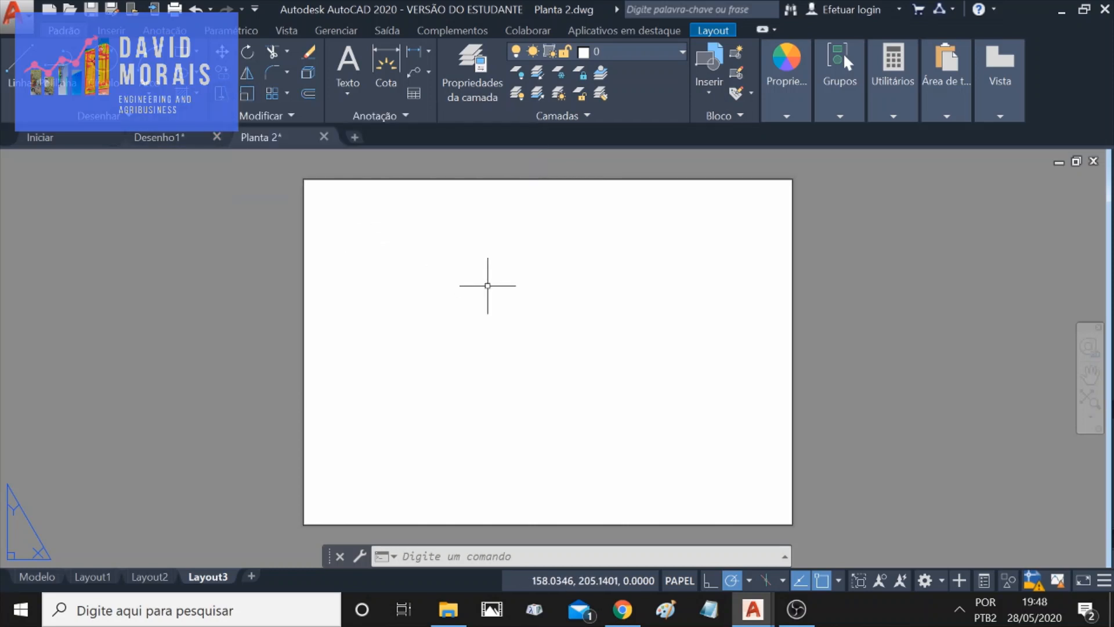
# Offset the sheet's left edge 25 inward to create the binding margin line.
pyautogui.click(308, 98)
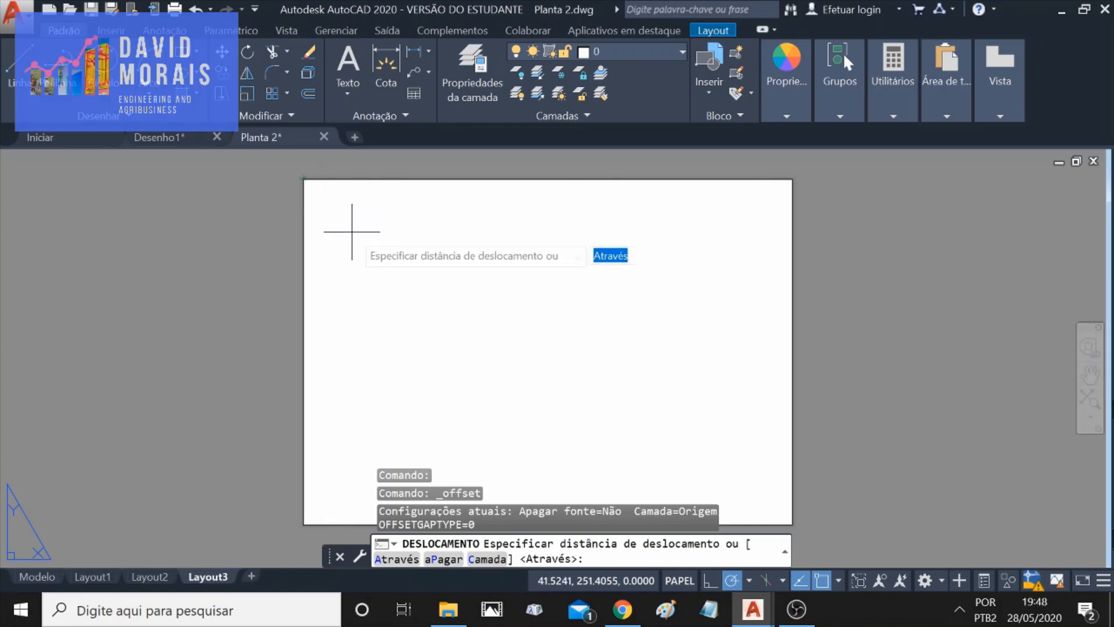
pyautogui.write('25')
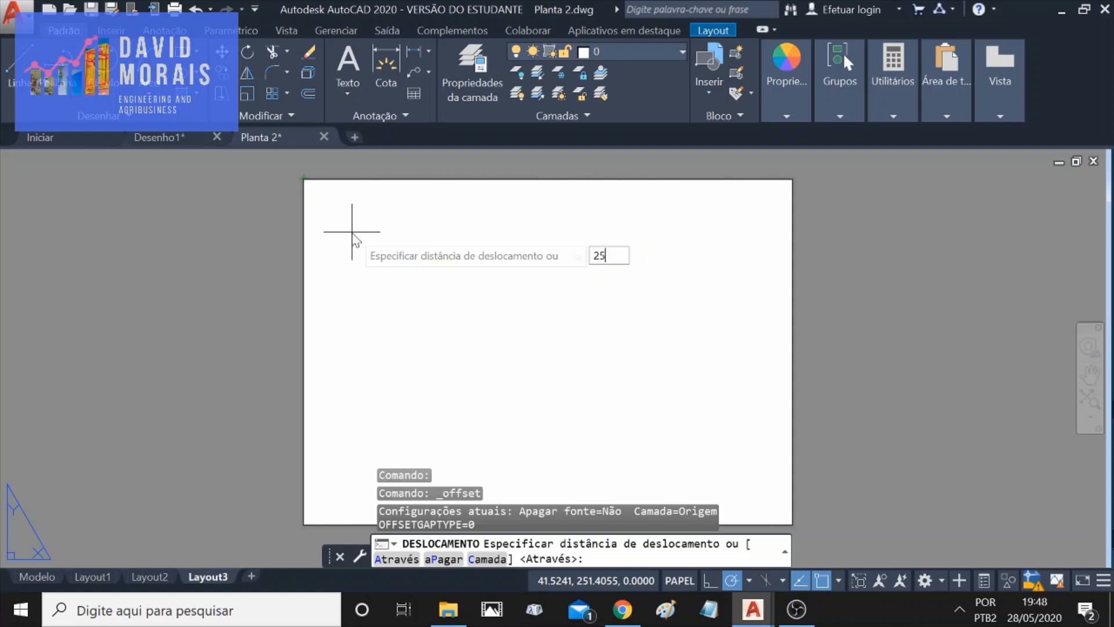
pyautogui.press('Return')
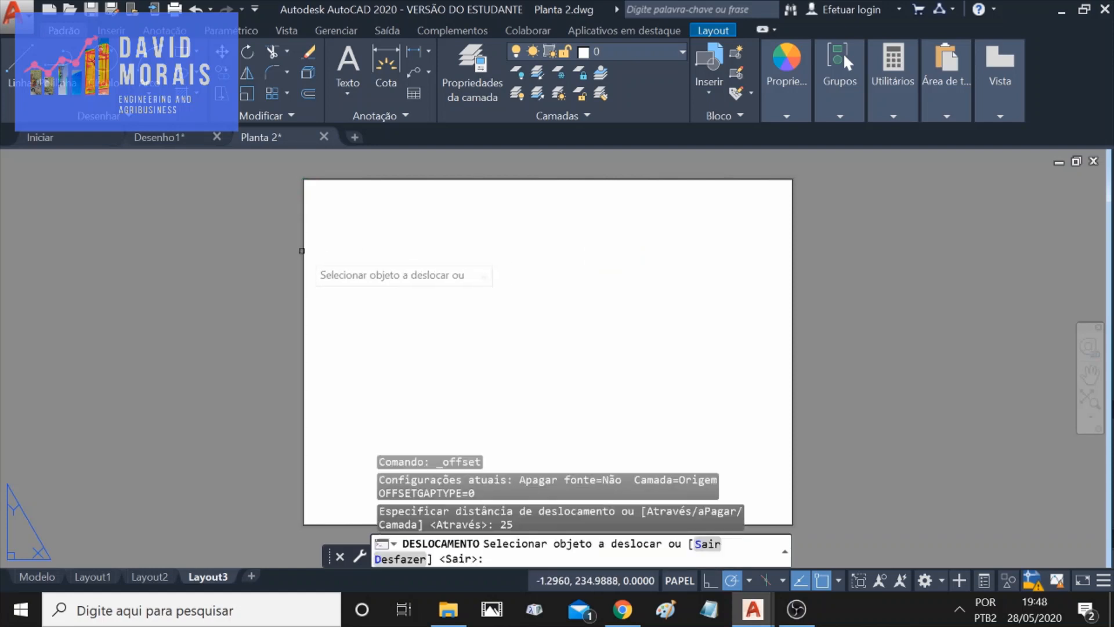
pyautogui.click(302, 250)
pyautogui.click(367, 259)
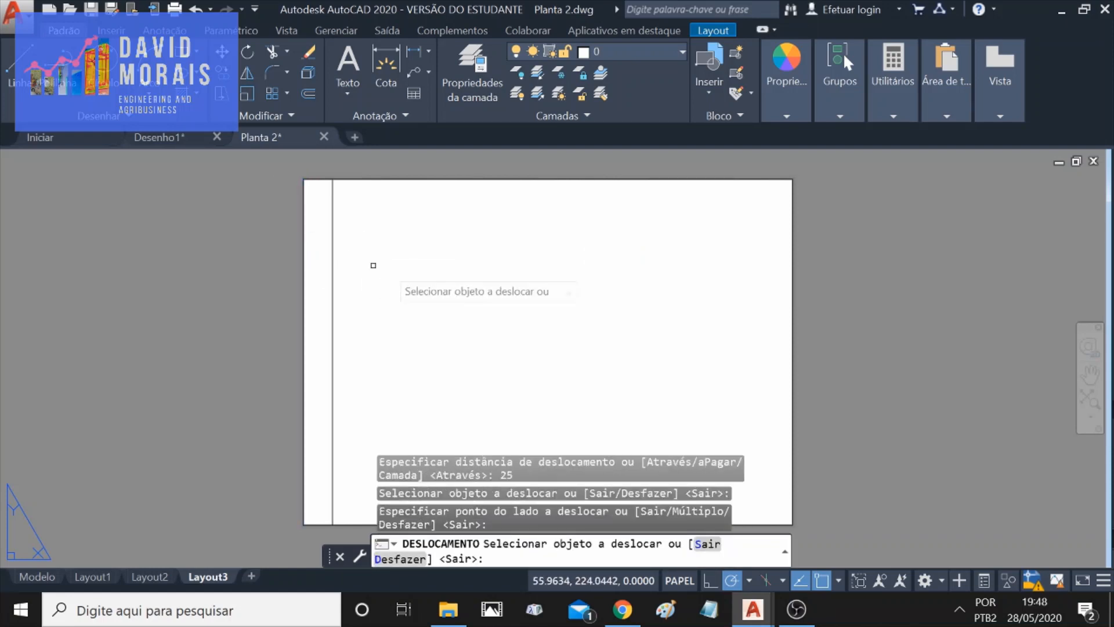
pyautogui.press('Escape')
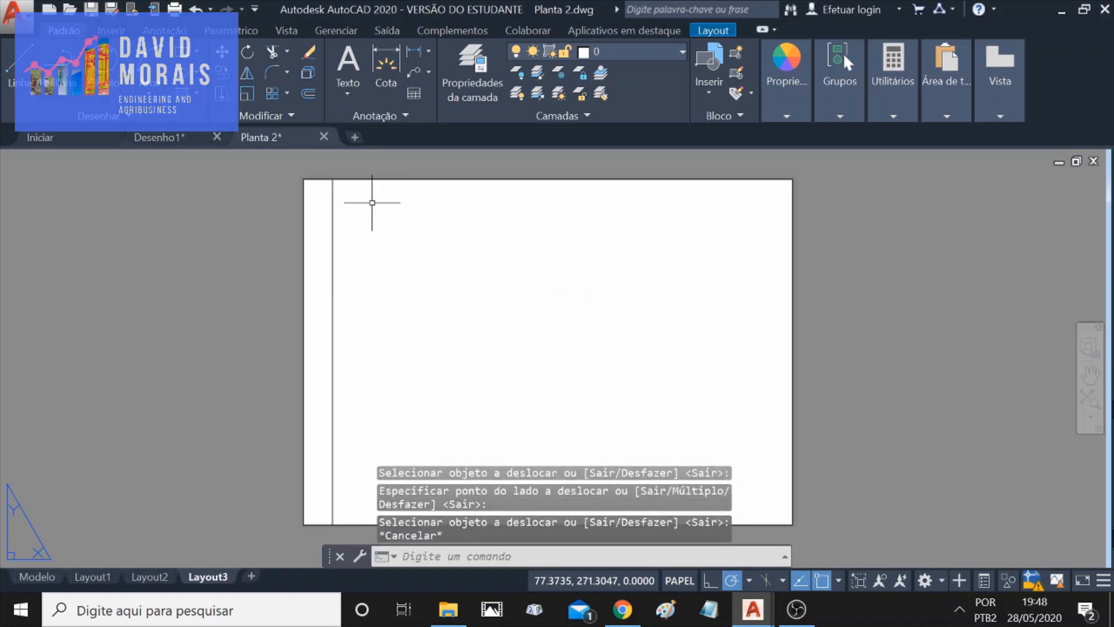
# Offset the sheet's top, right and bottom edges 7 inward to create the remaining margin lines.
pyautogui.click(308, 94)
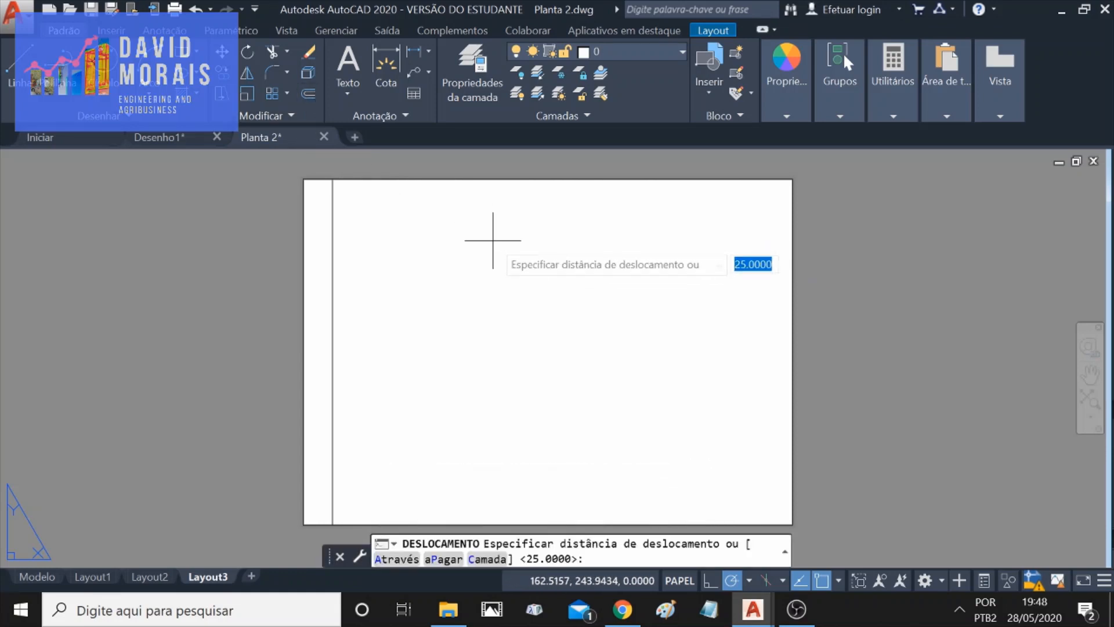
pyautogui.write('7')
pyautogui.press('Return')
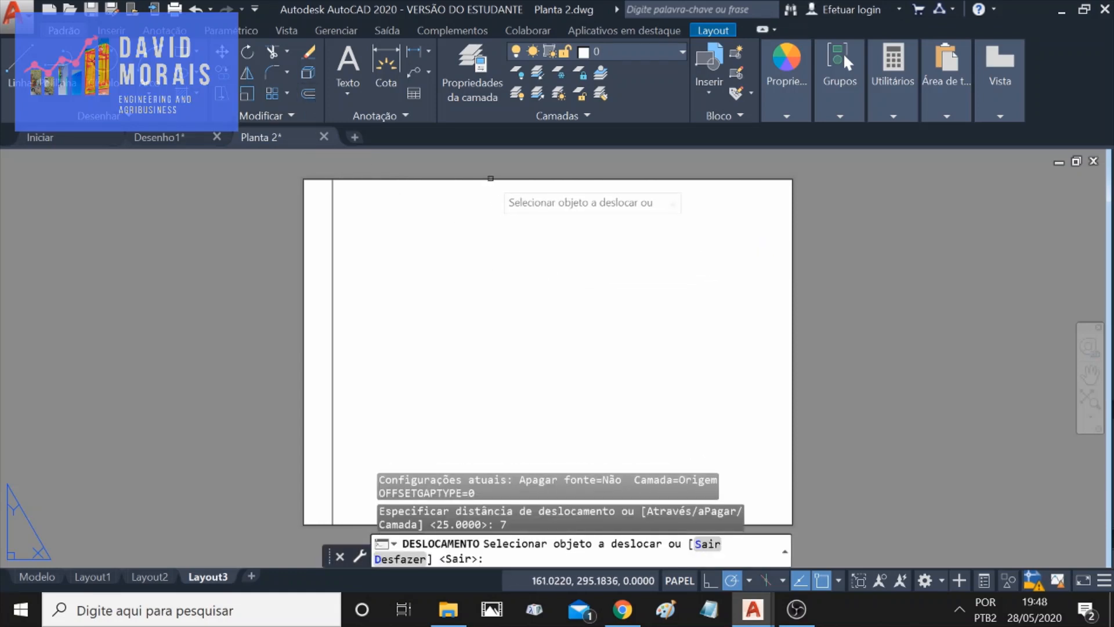
pyautogui.click(486, 183)
pyautogui.click(486, 203)
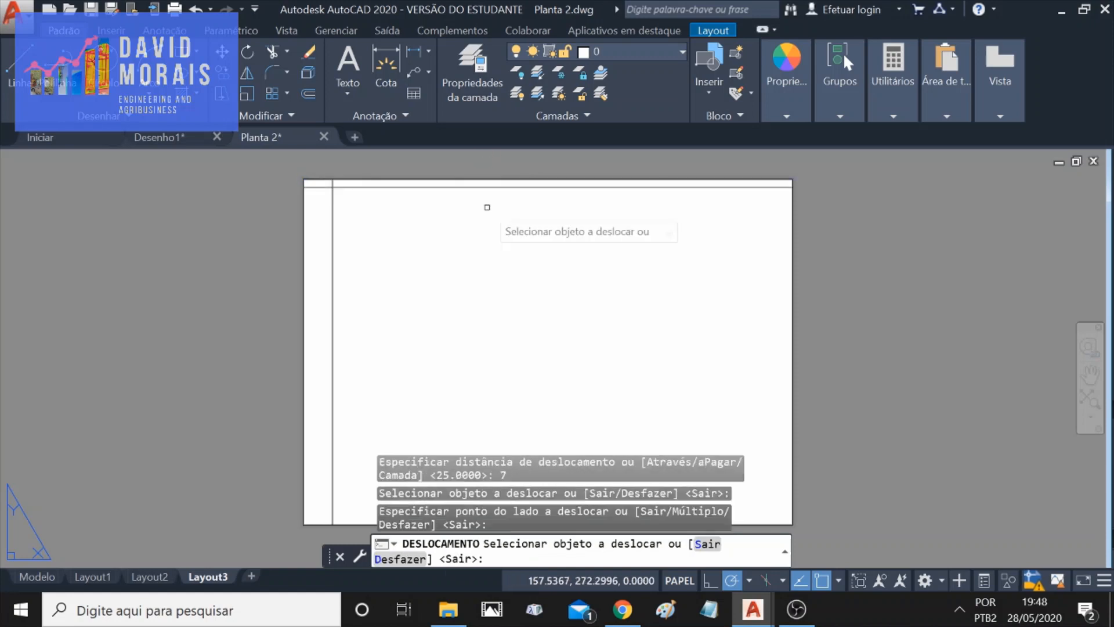
pyautogui.click(792, 305)
pyautogui.click(771, 313)
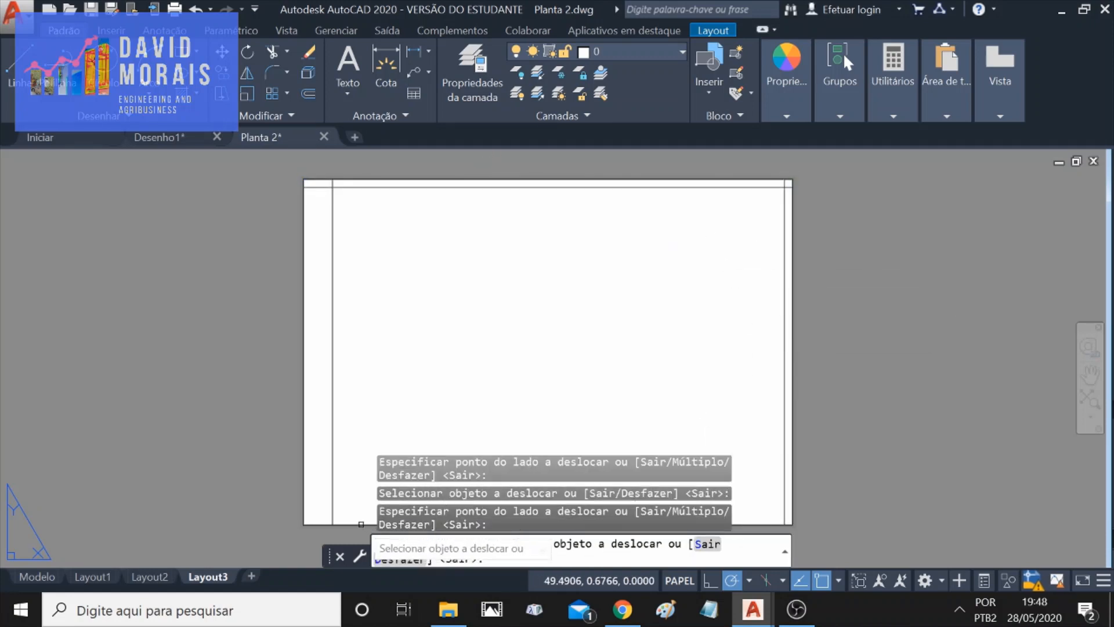
pyautogui.click(304, 524)
pyautogui.click(360, 509)
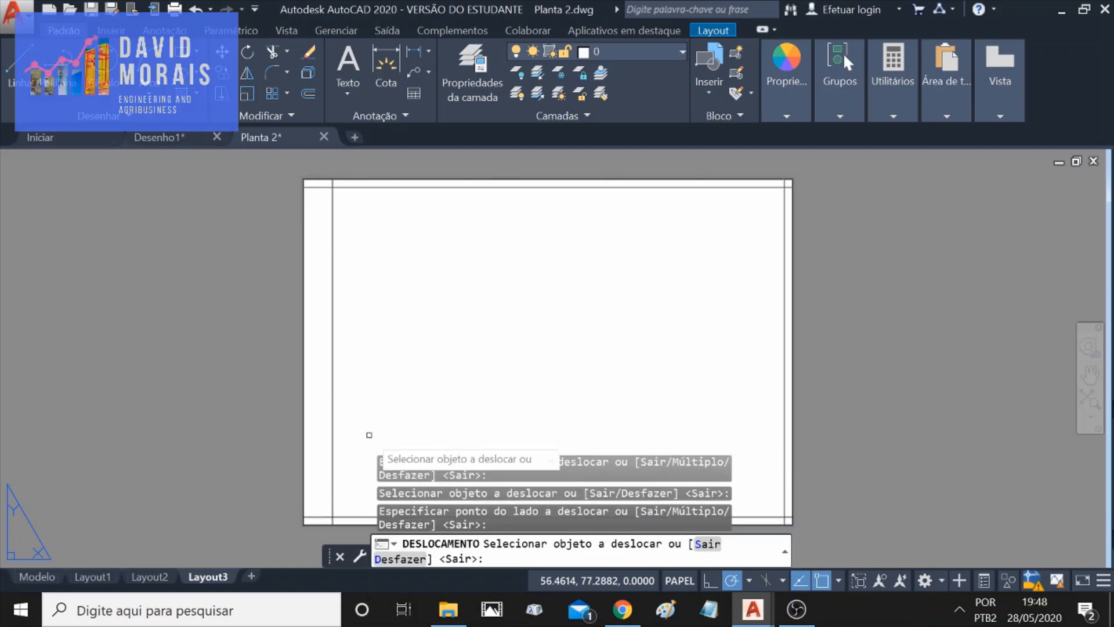
pyautogui.press('Escape')
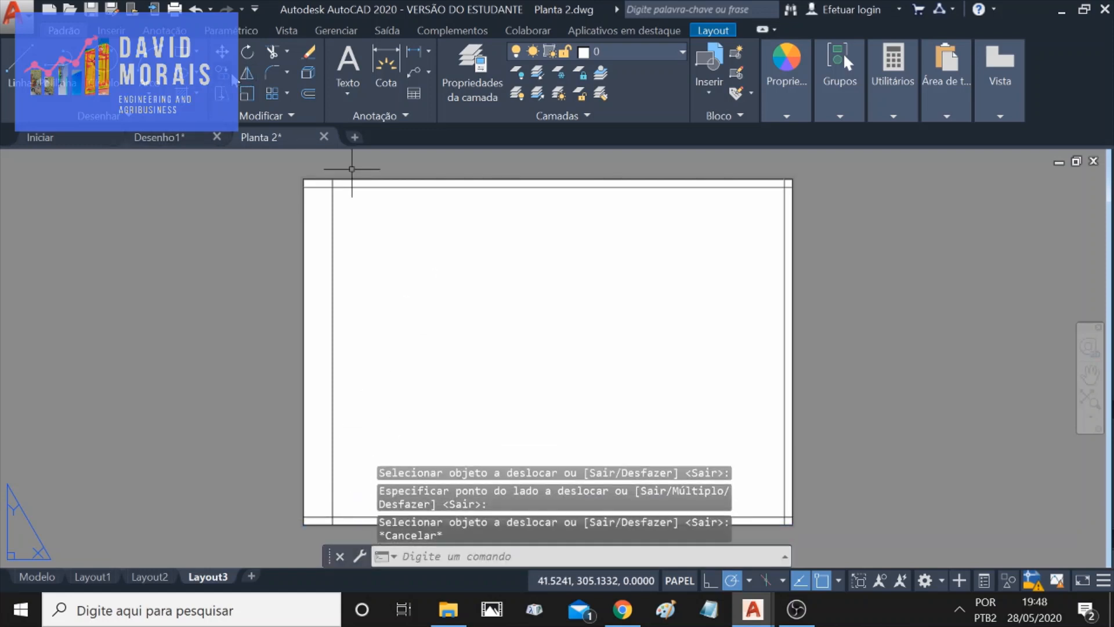
pyautogui.click(272, 51)
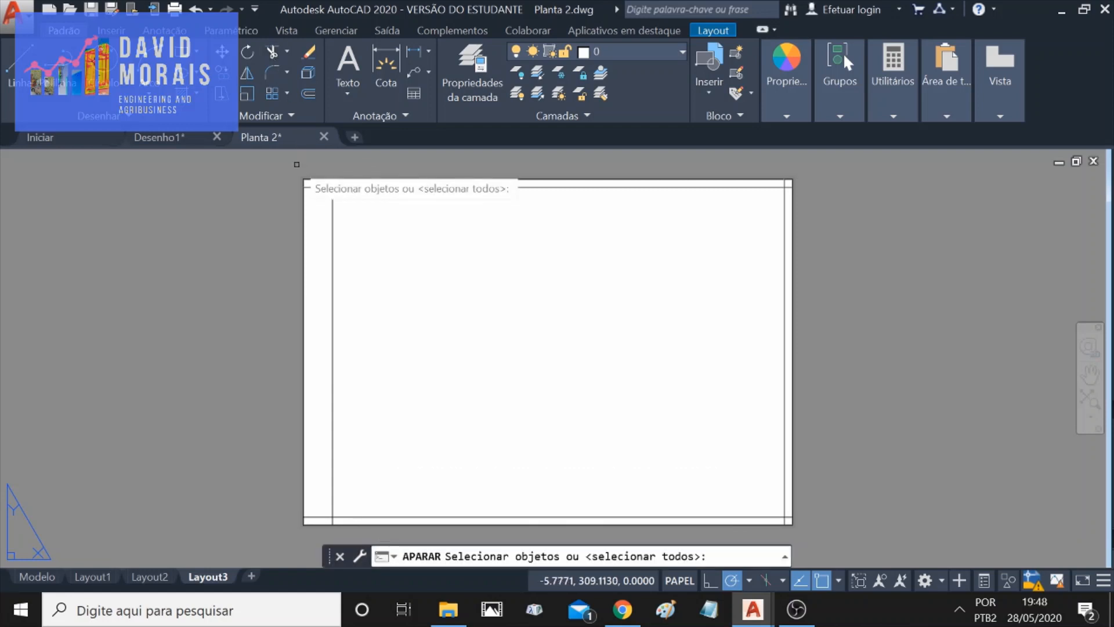
pyautogui.click(316, 186)
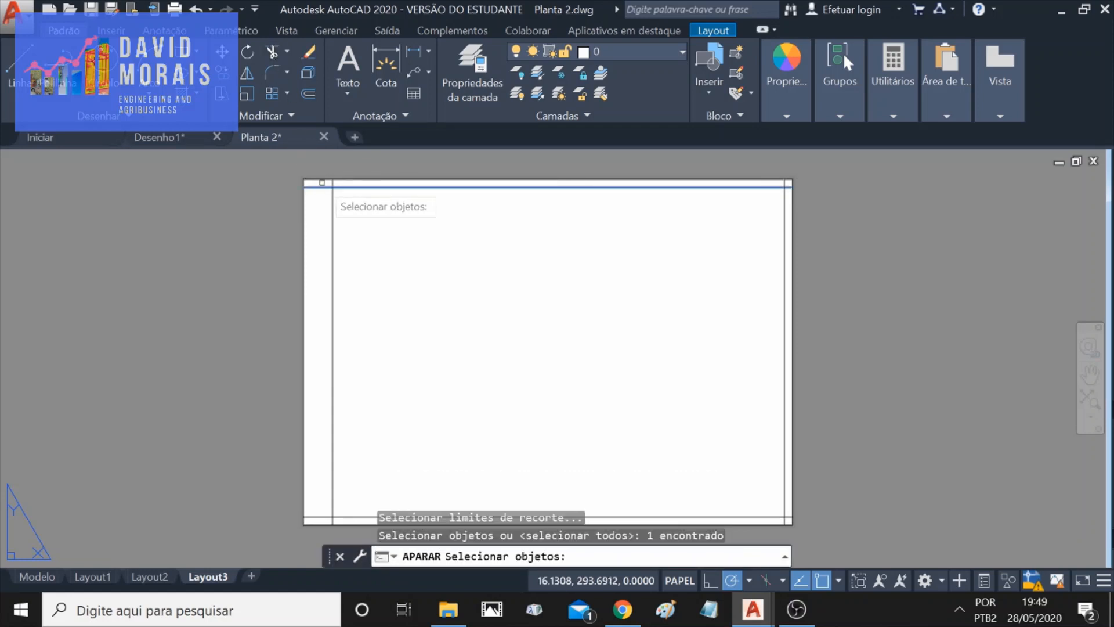
pyautogui.click(332, 181)
pyautogui.press('Escape')
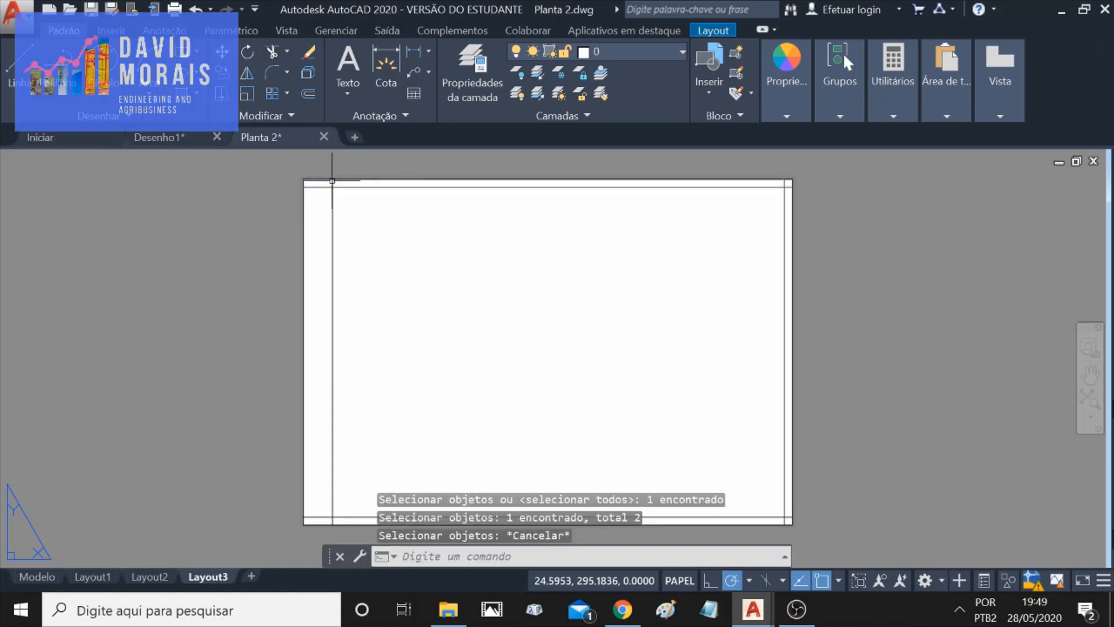
# Trim the upper ends of the left and right margin lines, using the top margin line as cutting edge.
pyautogui.click(272, 51)
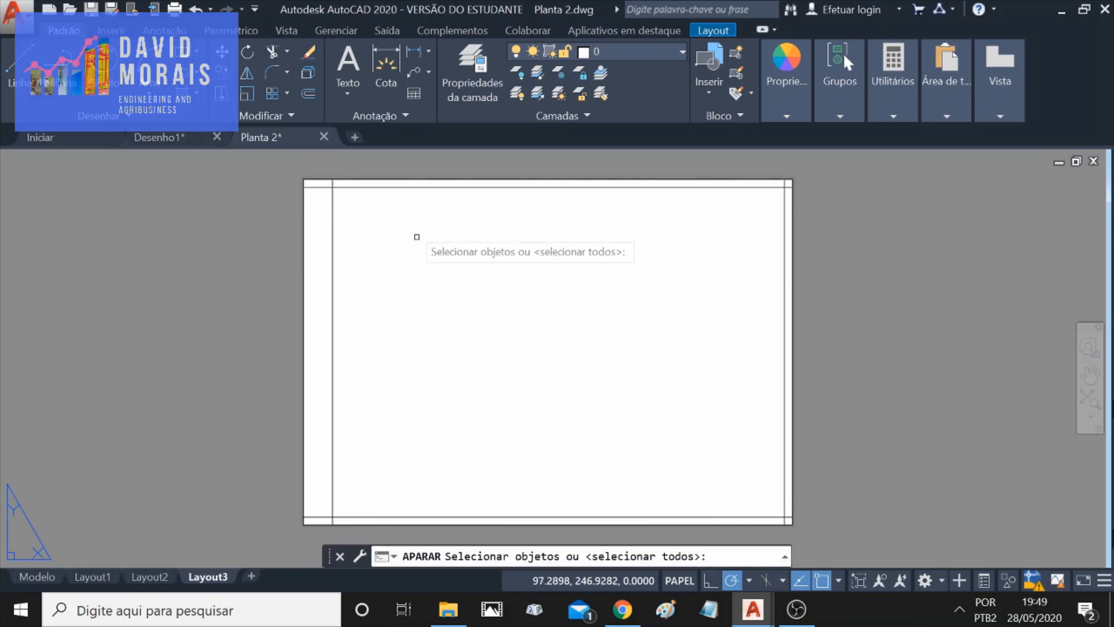
pyautogui.click(388, 187)
pyautogui.press('Return')
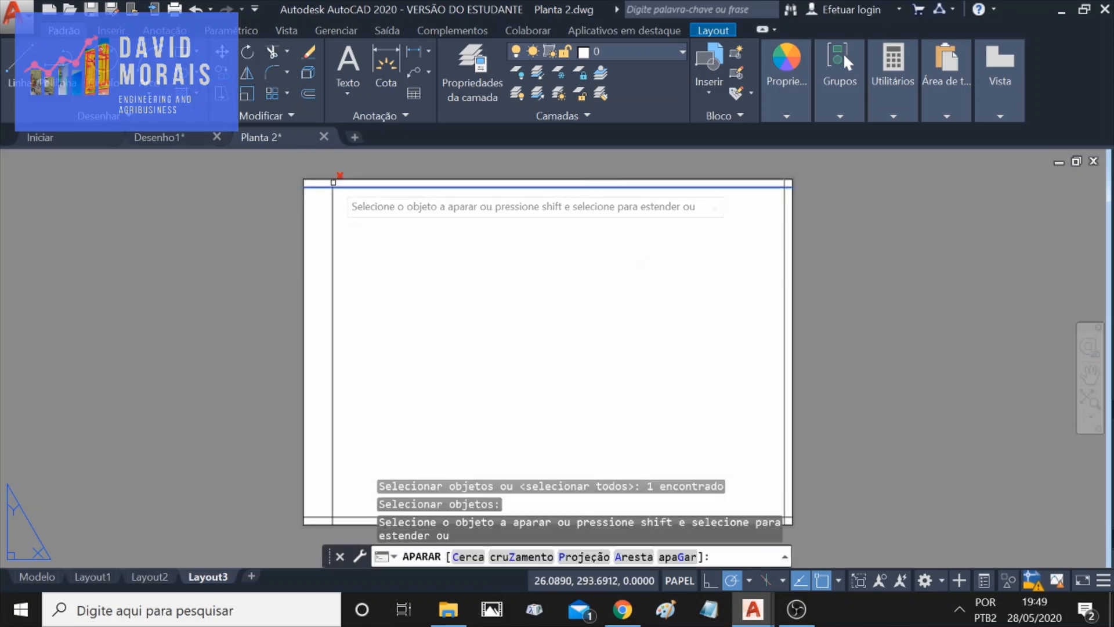
pyautogui.click(332, 183)
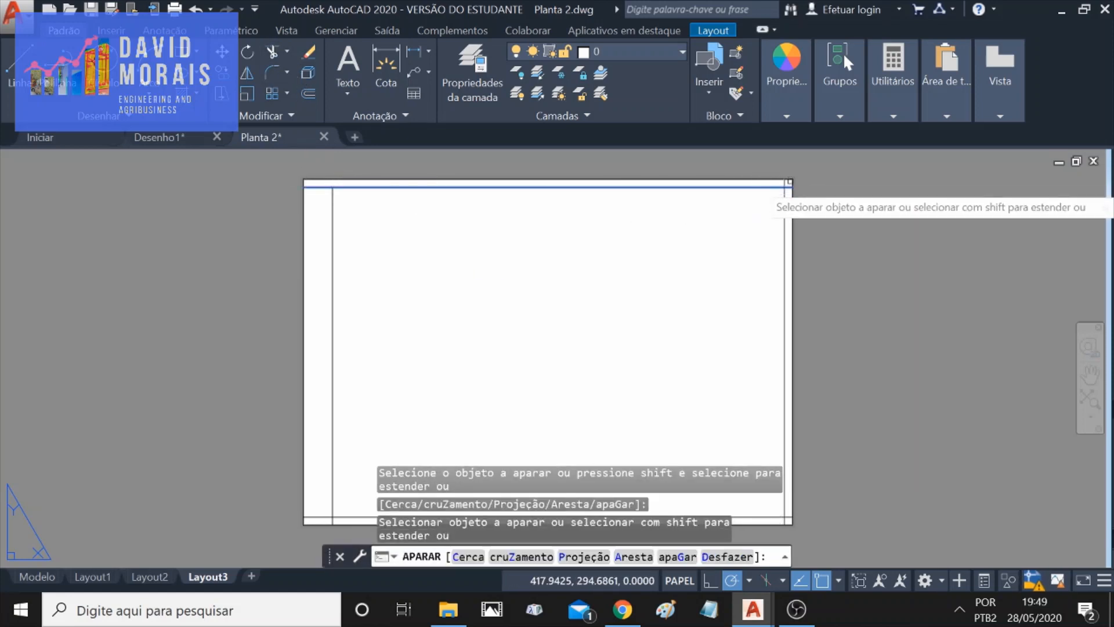
pyautogui.click(786, 183)
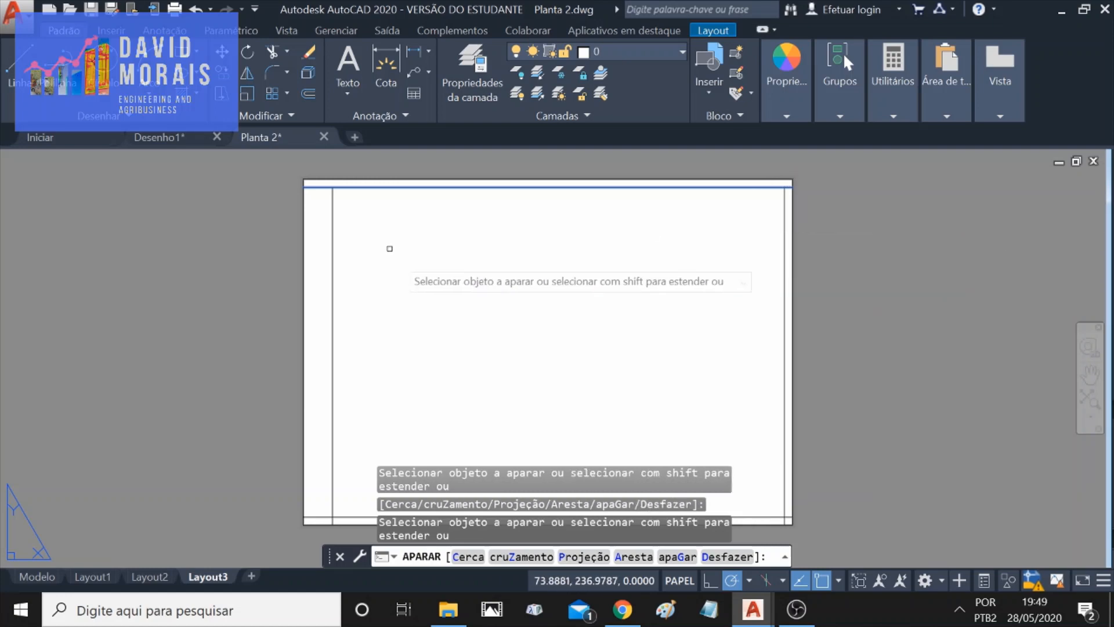
pyautogui.press('Escape')
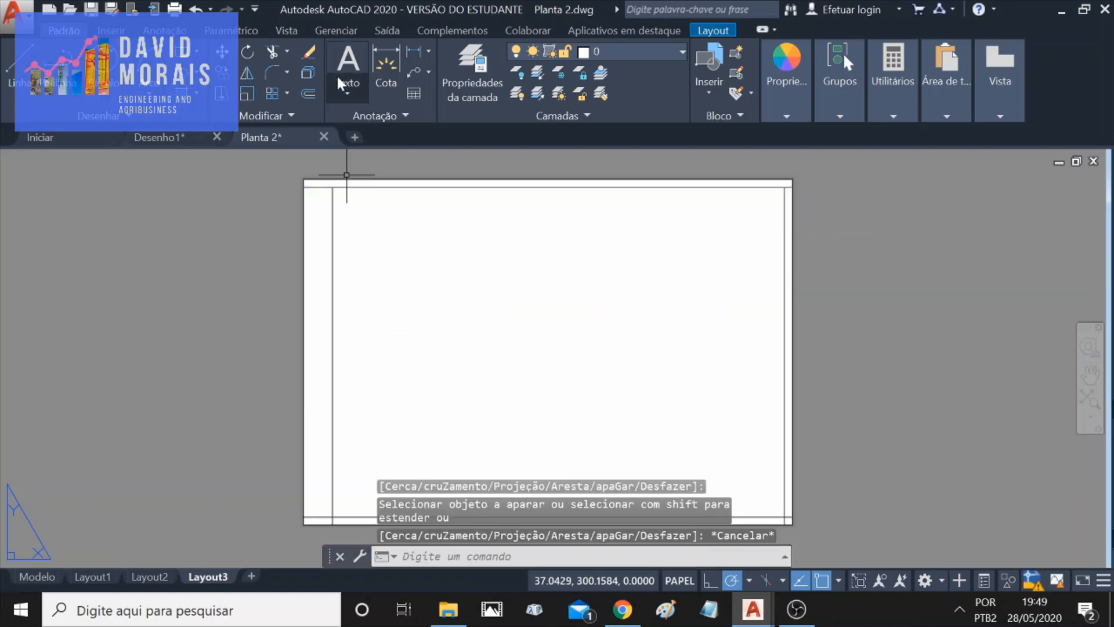
# Trim the lower ends of the left and right margin lines, using the bottom margin line as cutting edge.
pyautogui.click(276, 55)
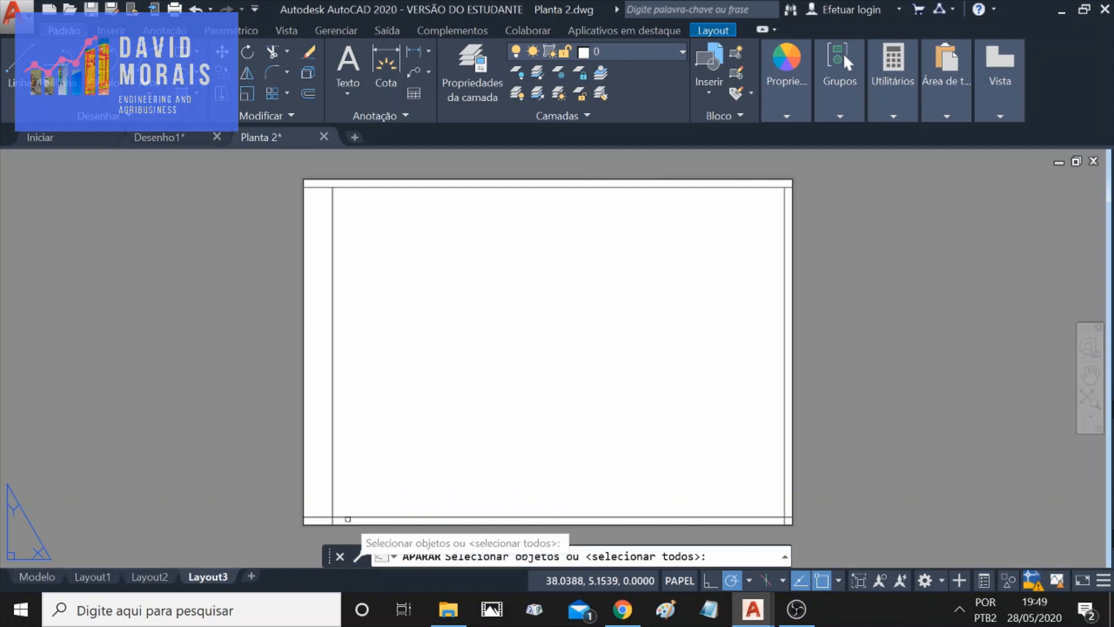
pyautogui.click(331, 517)
pyautogui.press('Return')
pyautogui.click(332, 523)
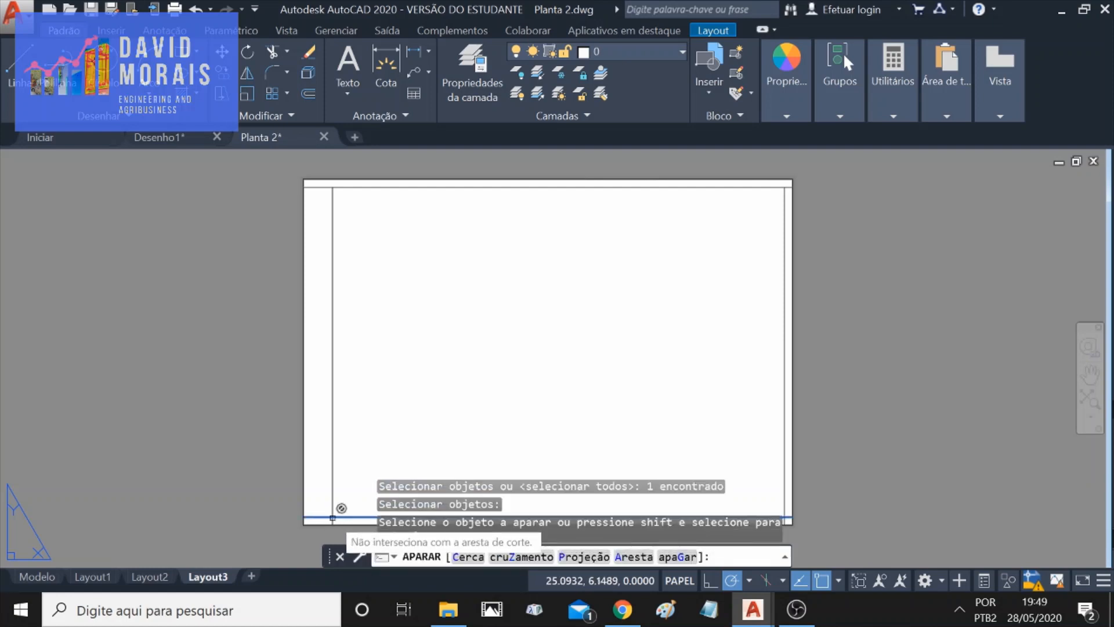
pyautogui.click(333, 520)
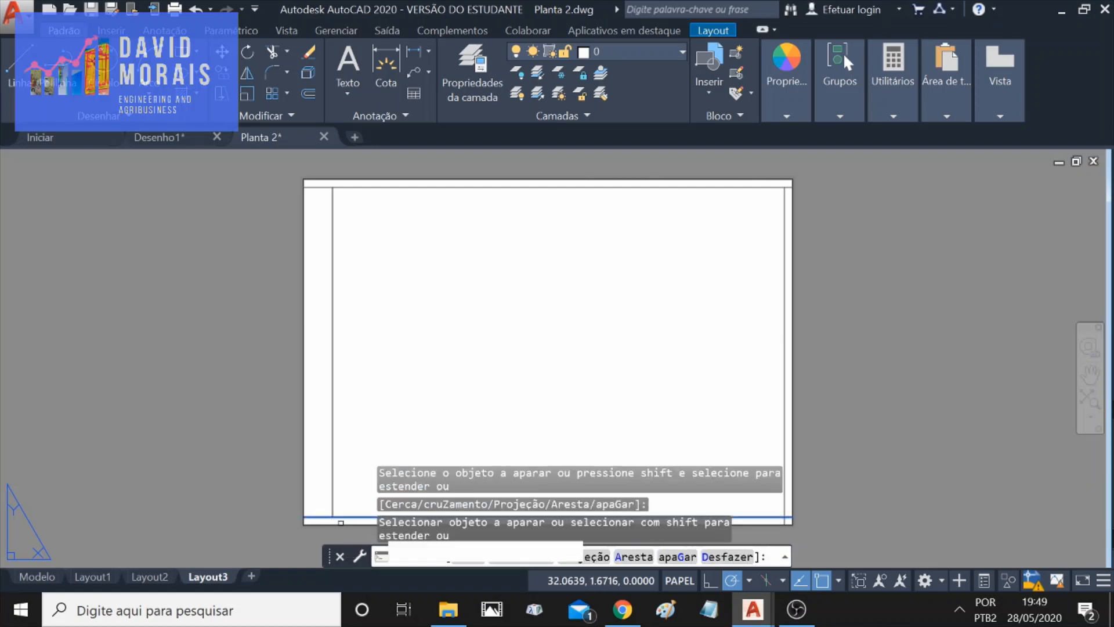
pyautogui.click(785, 522)
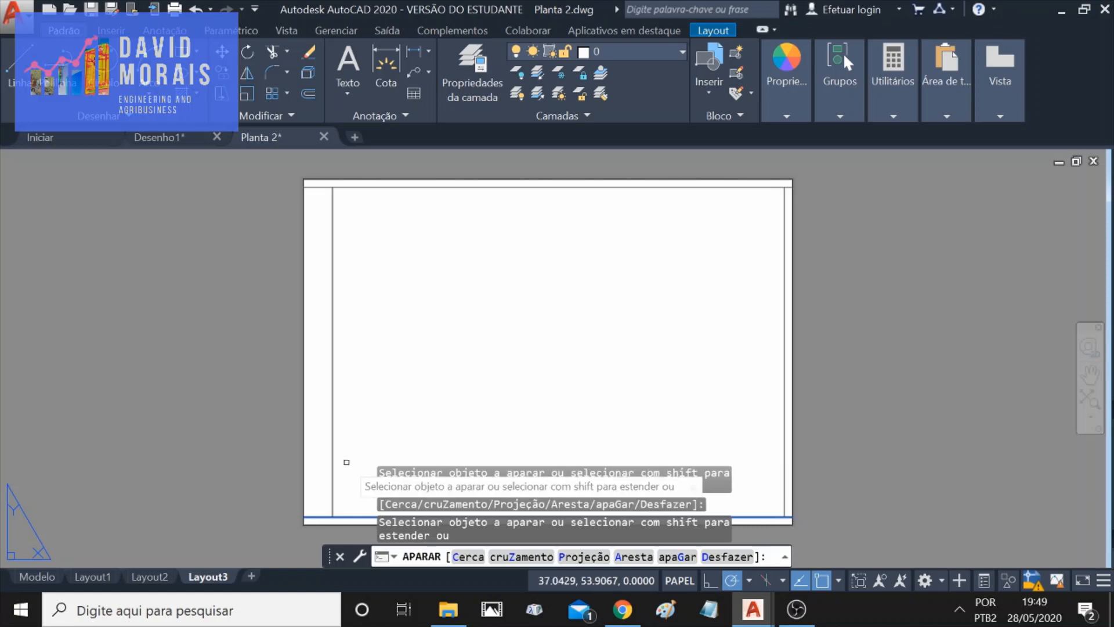
pyautogui.press('Return')
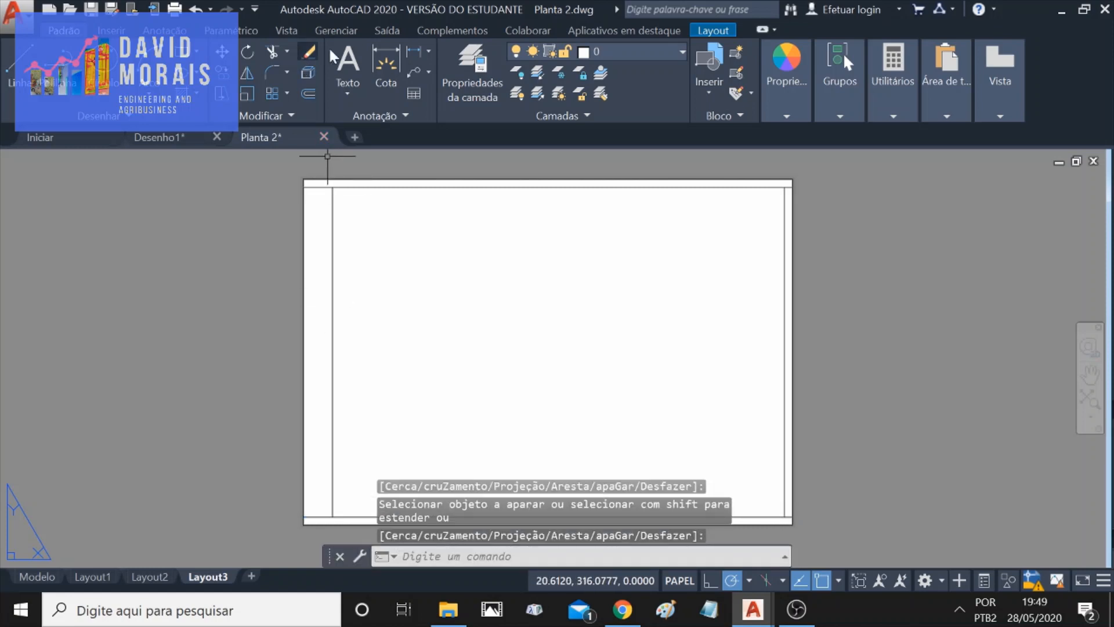
# Trim the left ends of the top and bottom margin lines, using the left margin line as cutting edge.
pyautogui.click(272, 51)
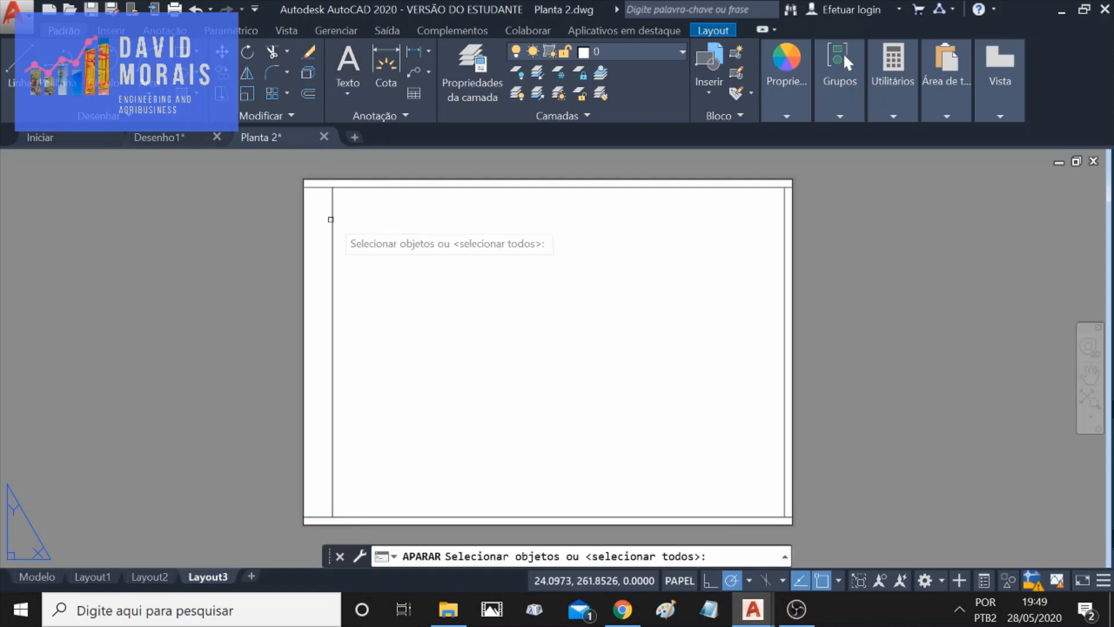
pyautogui.click(332, 217)
pyautogui.press('Return')
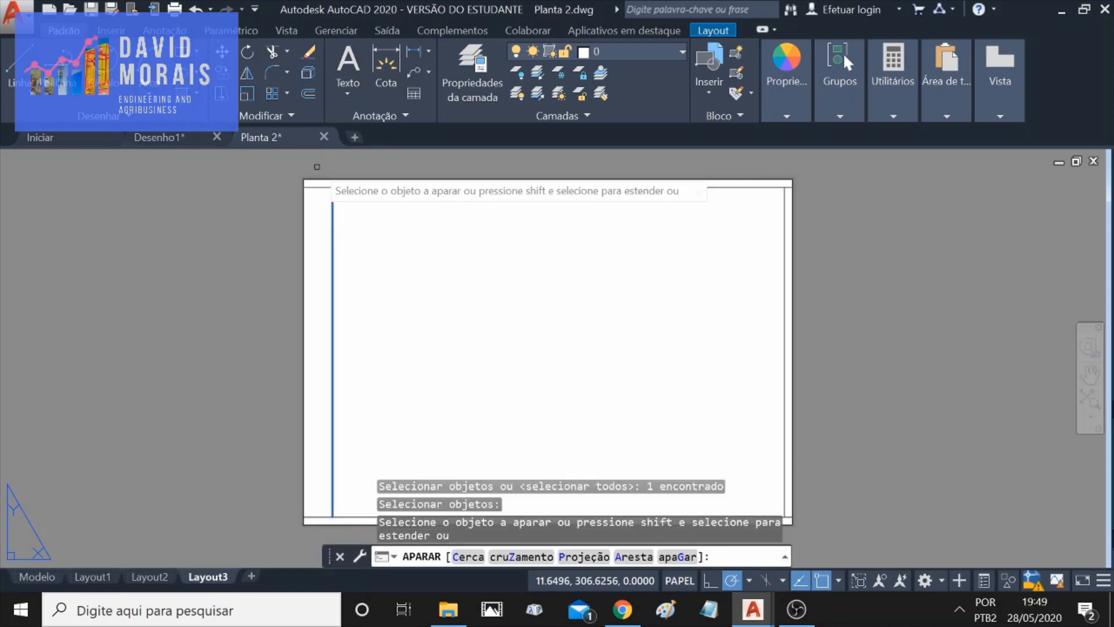
pyautogui.click(315, 187)
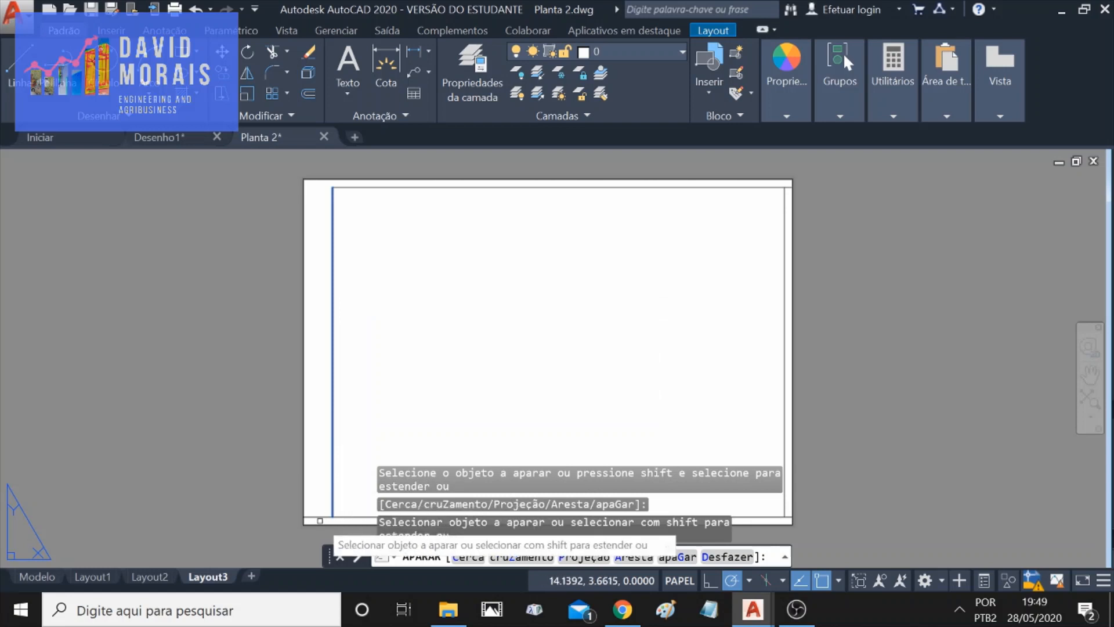
pyautogui.press('Escape')
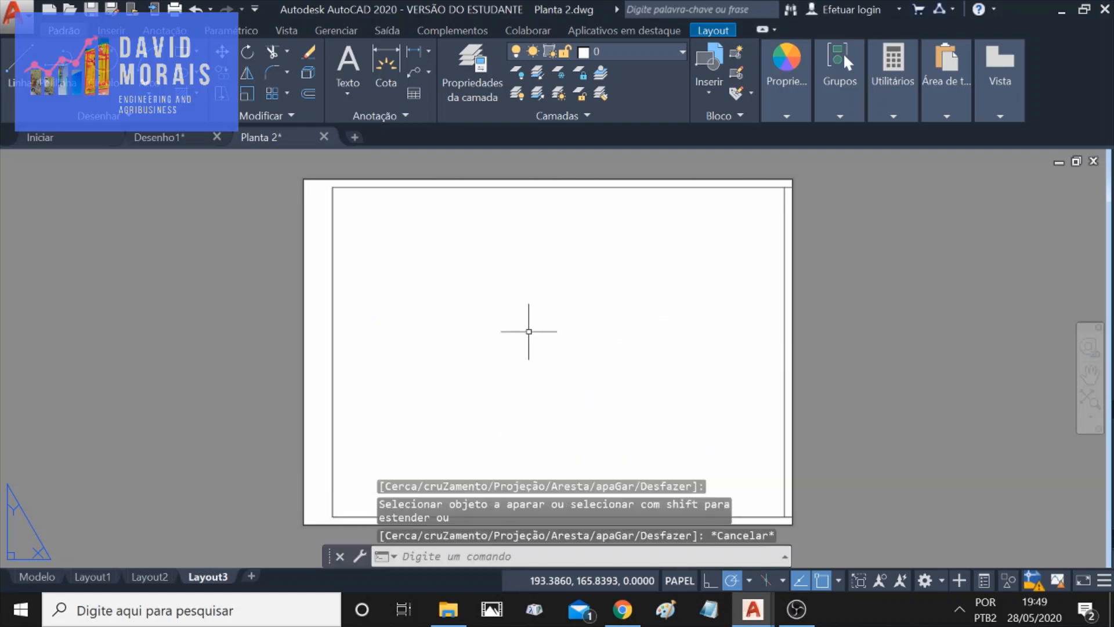
# Trim the right ends of the top and bottom margin lines, using the right margin line as cutting edge.
pyautogui.click(273, 52)
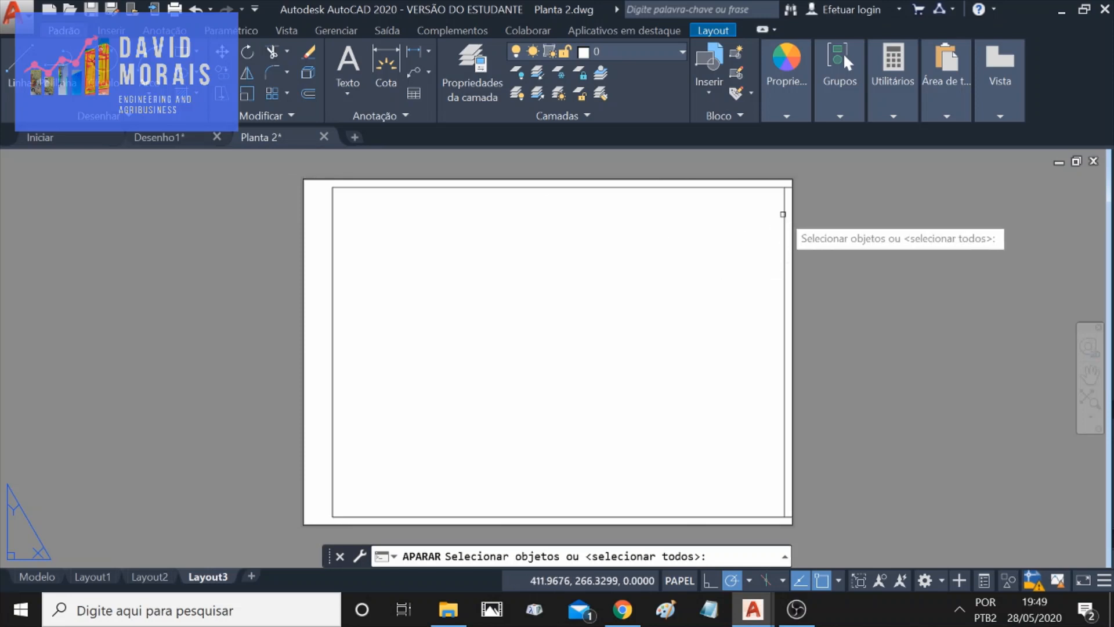
pyautogui.click(784, 214)
pyautogui.press('Return')
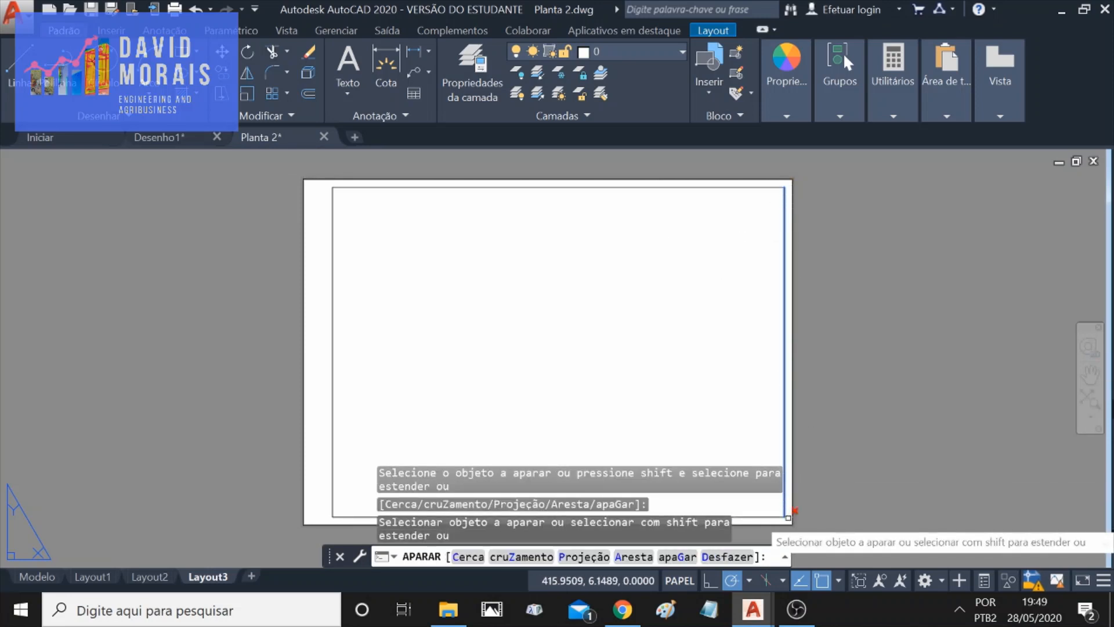
pyautogui.click(788, 517)
pyautogui.press('Return')
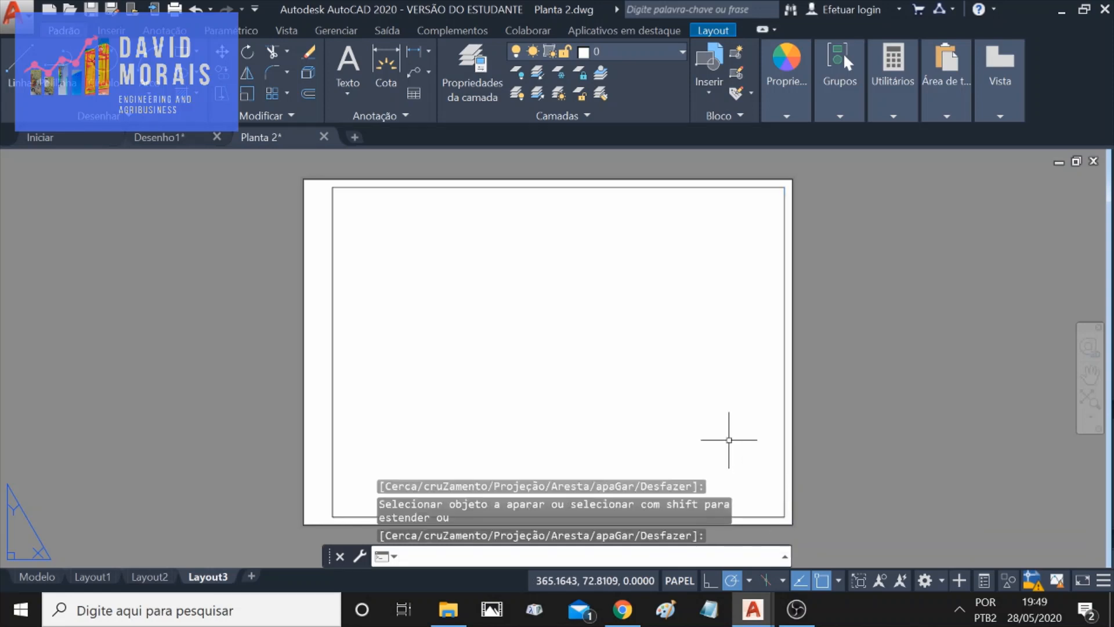
pyautogui.press('Escape')
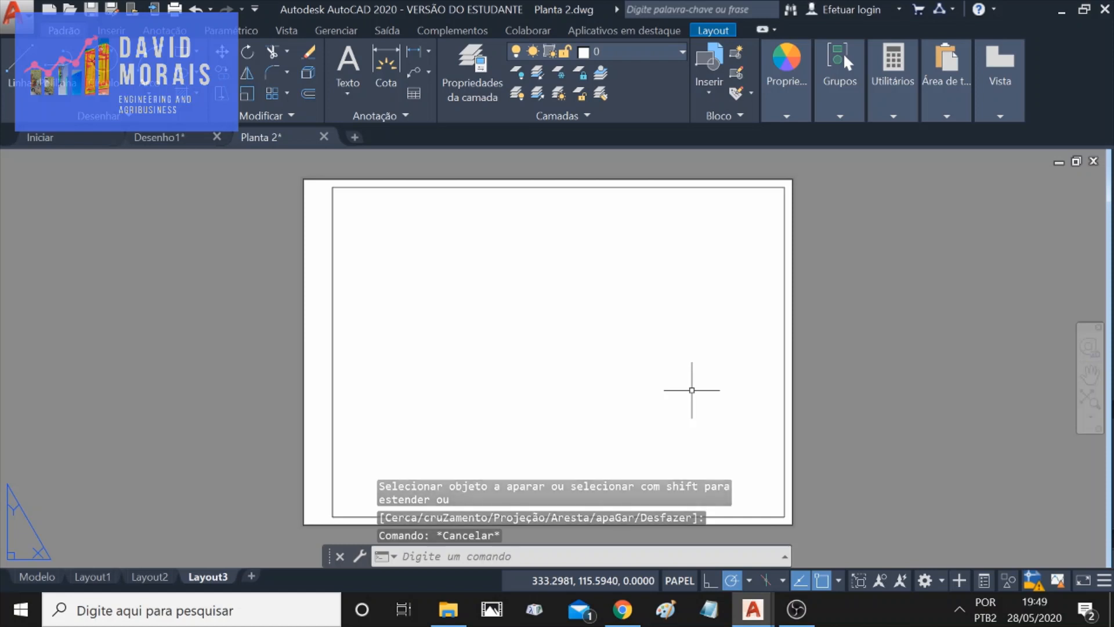
# Draw a 178 by 100 title block rectangle inside the margin frame, starting at the frame's lower-right corner and extending up and left.
pyautogui.click(20, 65)
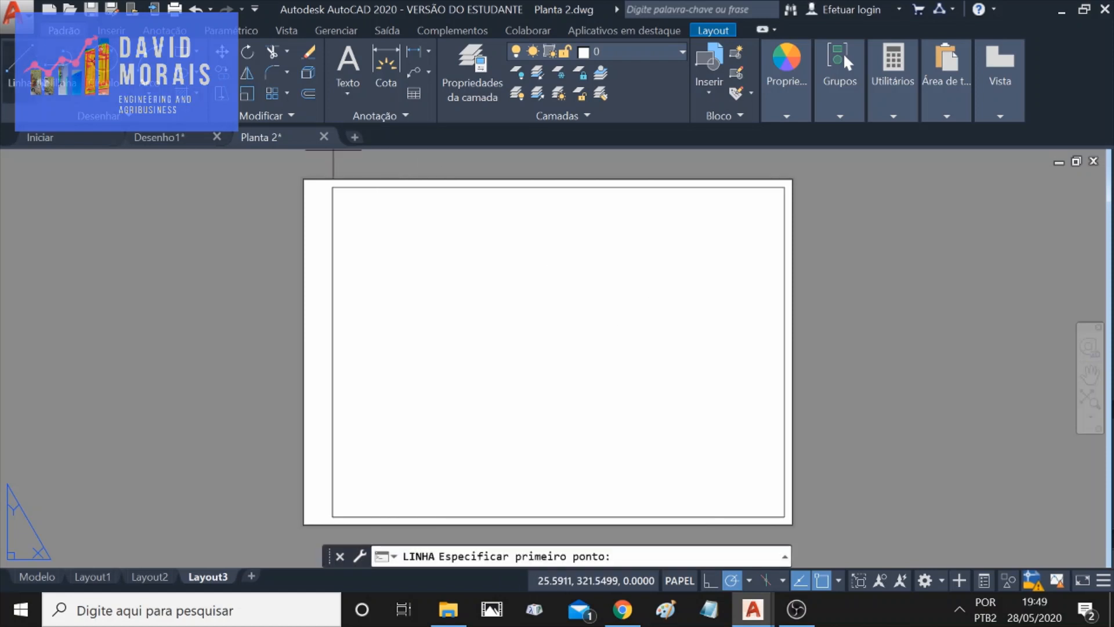
pyautogui.press('Escape')
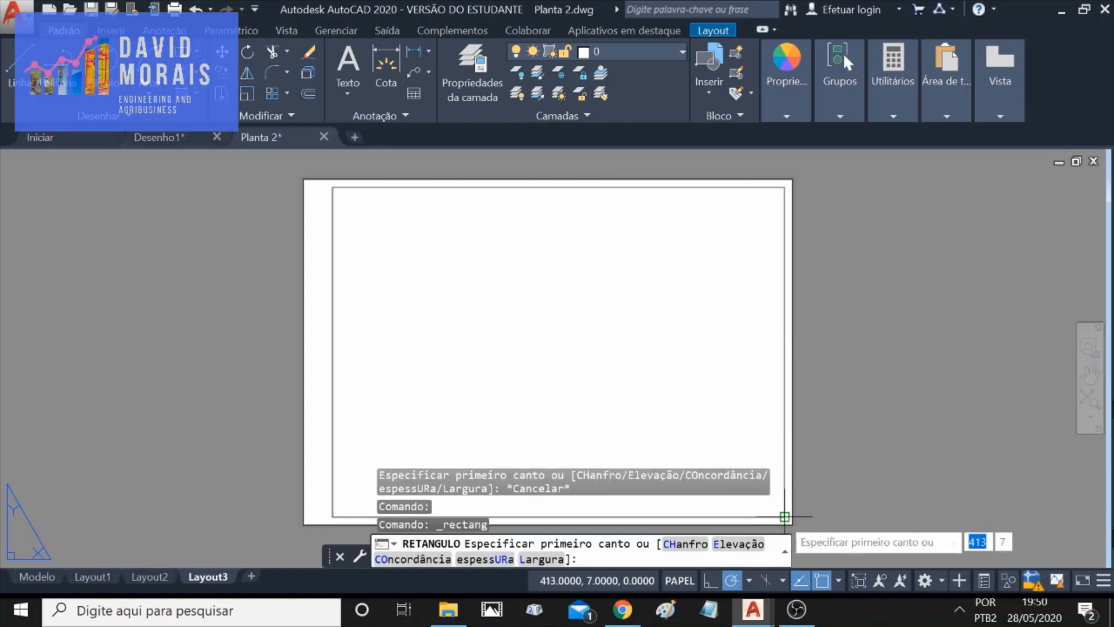
pyautogui.click(785, 516)
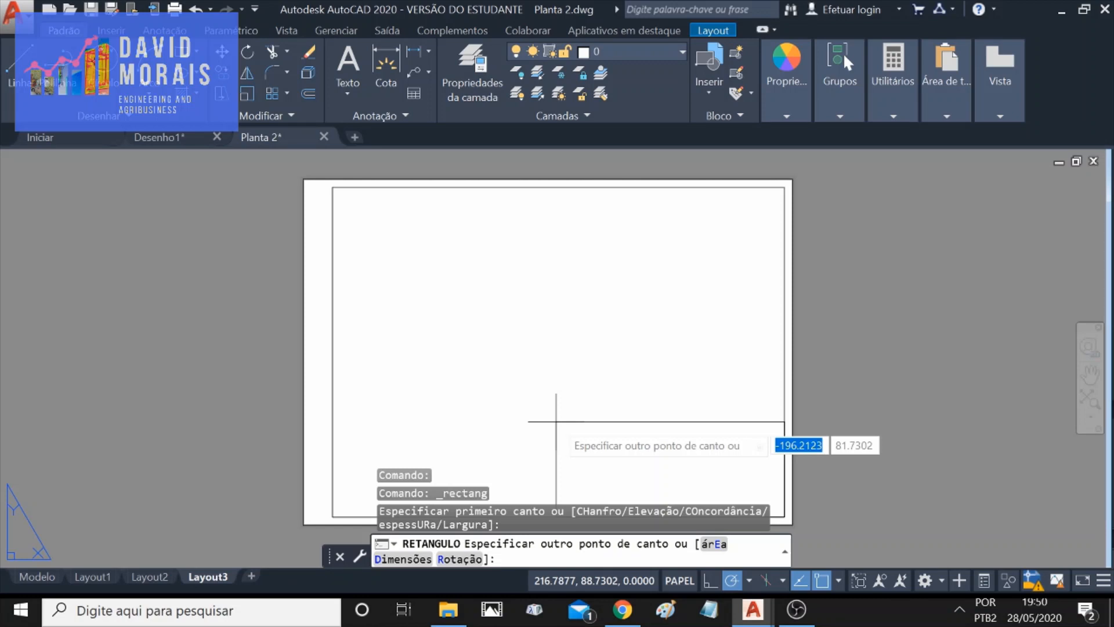
pyautogui.write('-178')
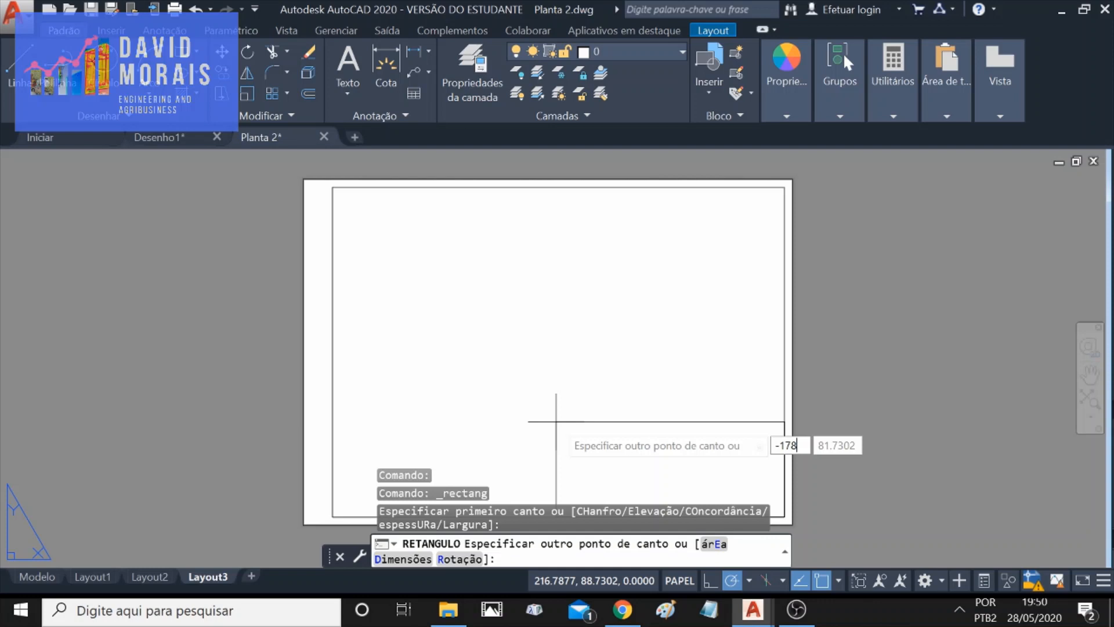
pyautogui.press('Tab')
pyautogui.write('1')
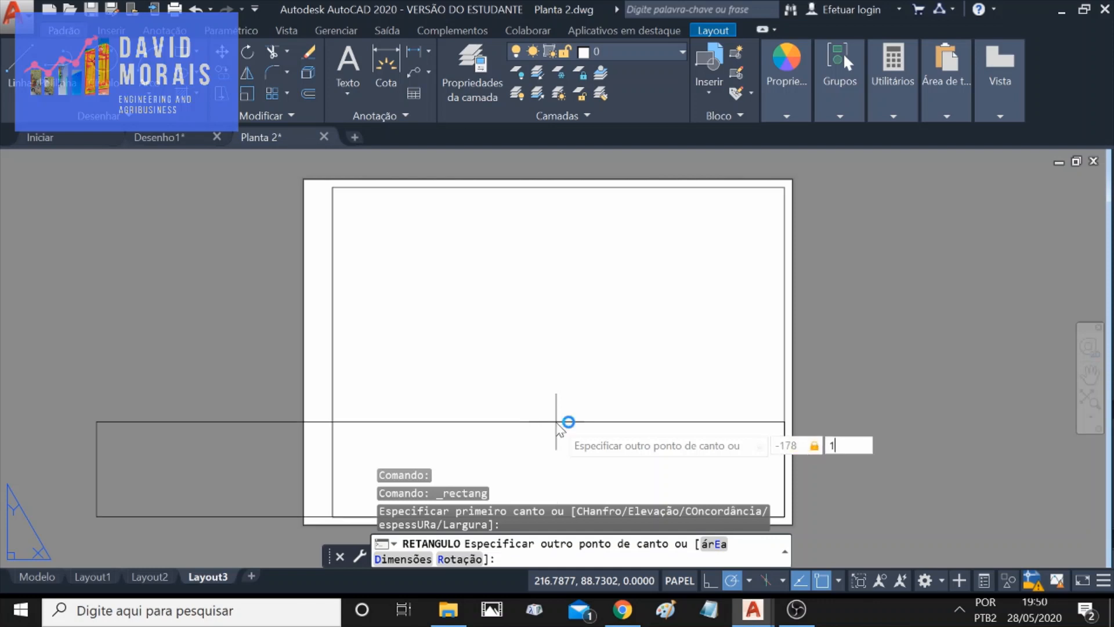
pyautogui.press('Return')
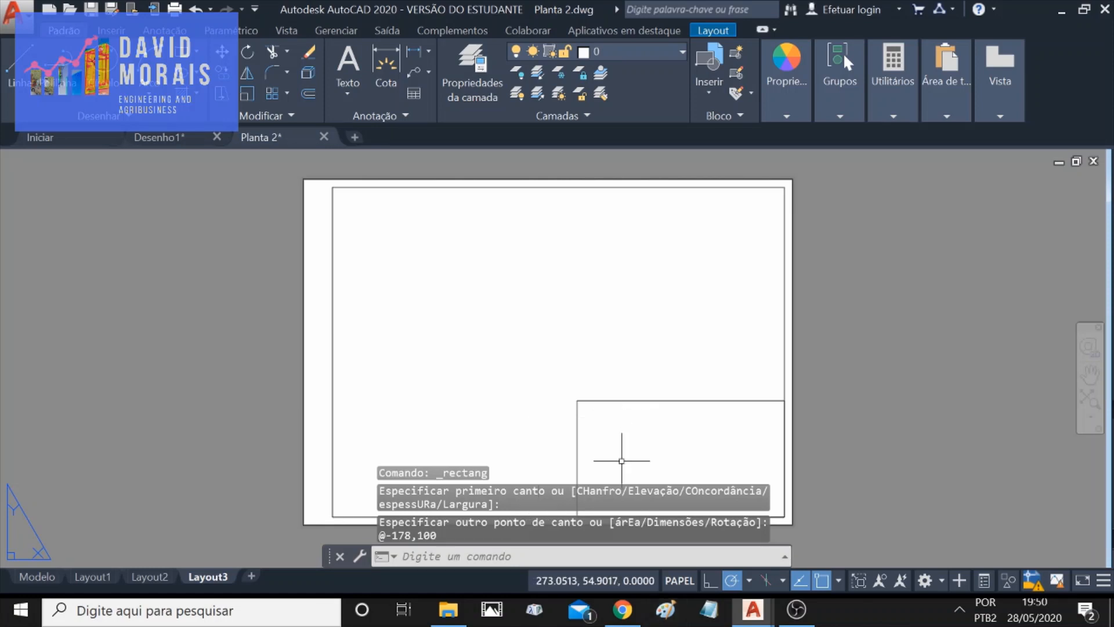
pyautogui.scroll(-1, 620, 449)
pyautogui.scroll(1, 629, 438)
pyautogui.scroll(1, 621, 371)
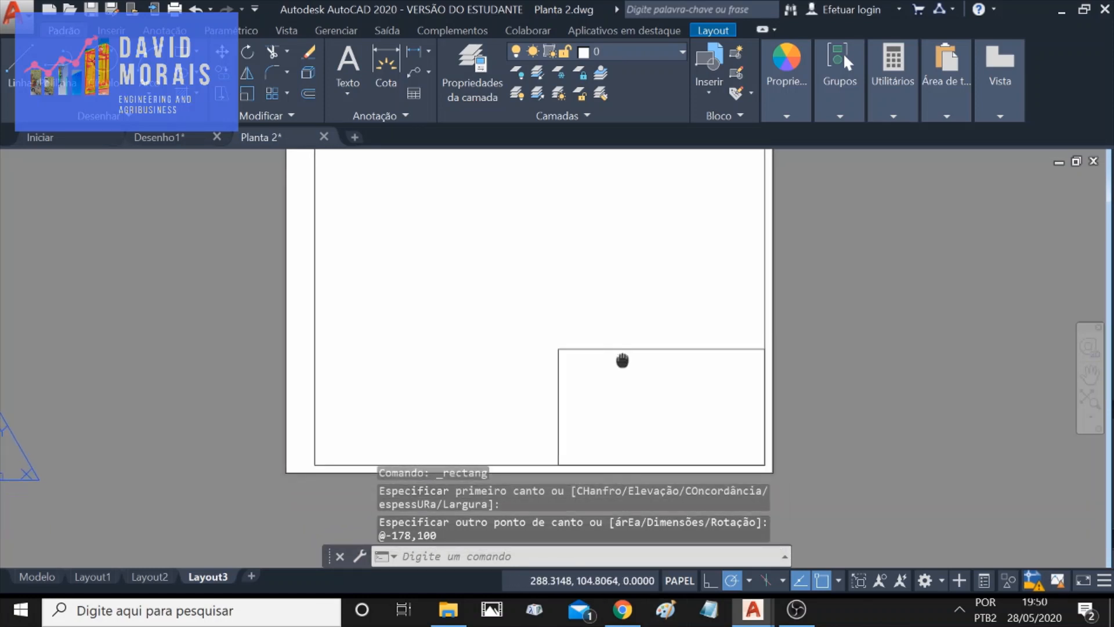
pyautogui.scroll(-1, 644, 400)
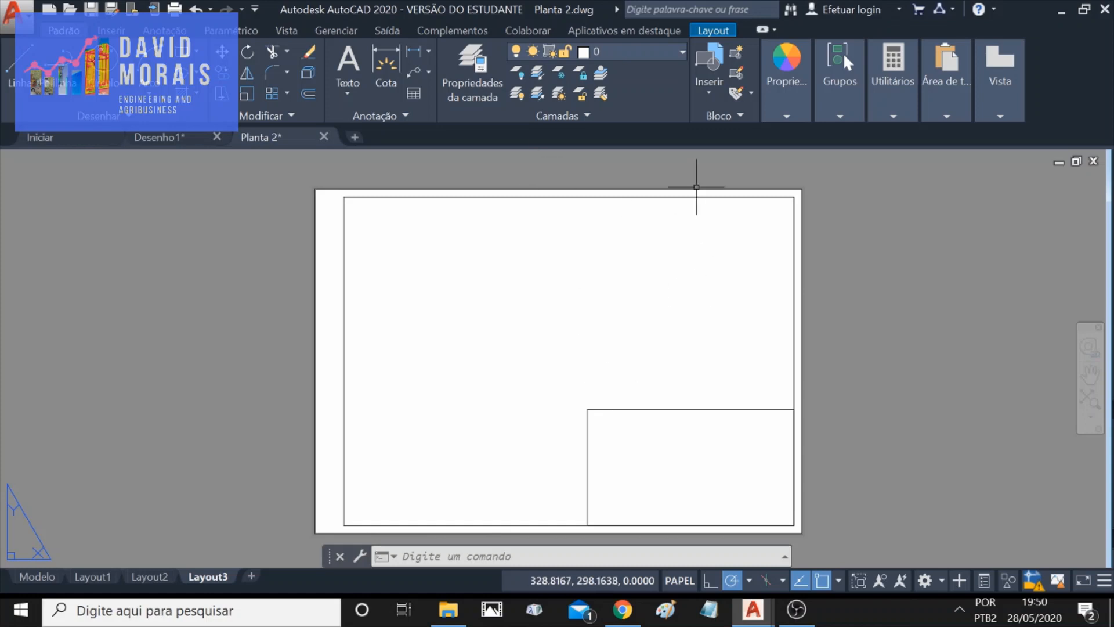
# Create a tall rectangular viewport inside the margin frame, from near its upper-left corner down to just left of the title block.
pyautogui.click(705, 32)
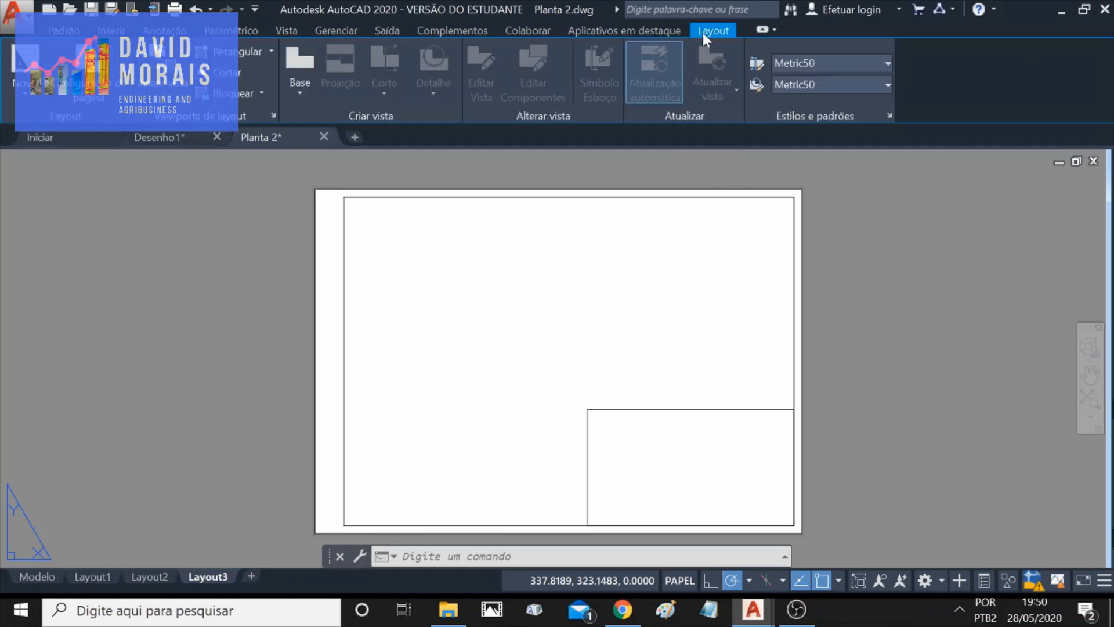
pyautogui.click(208, 54)
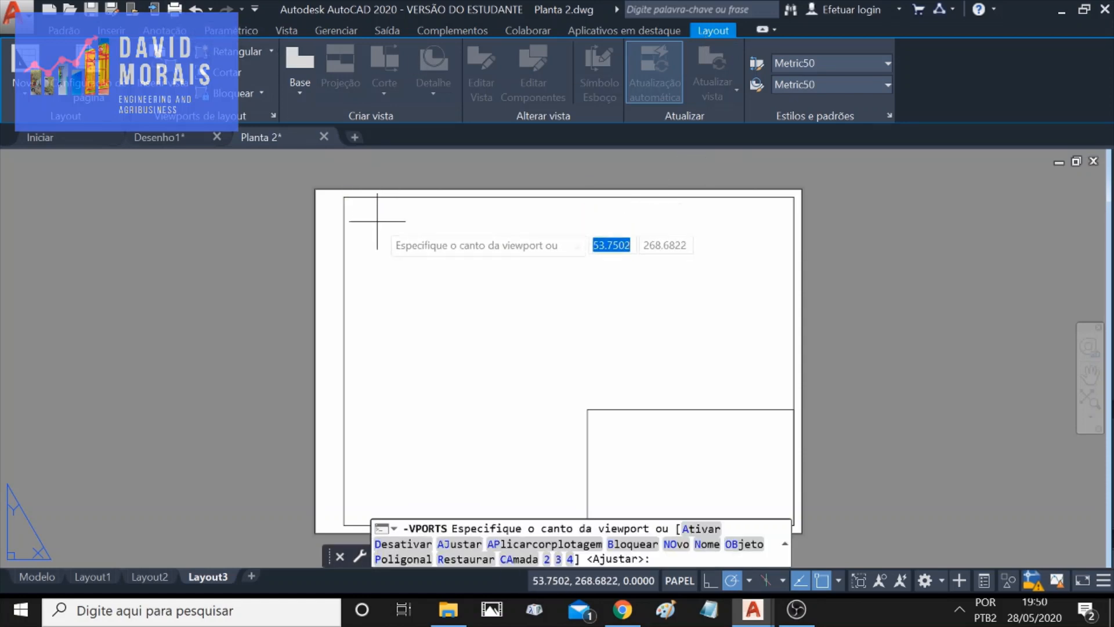
pyautogui.click(377, 222)
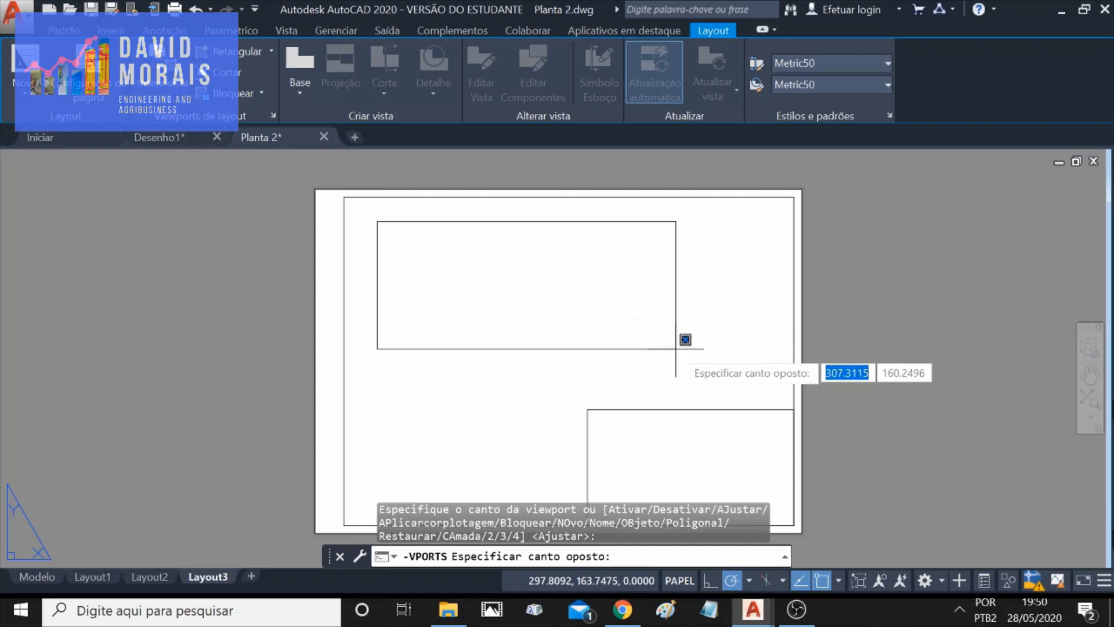
pyautogui.click(568, 485)
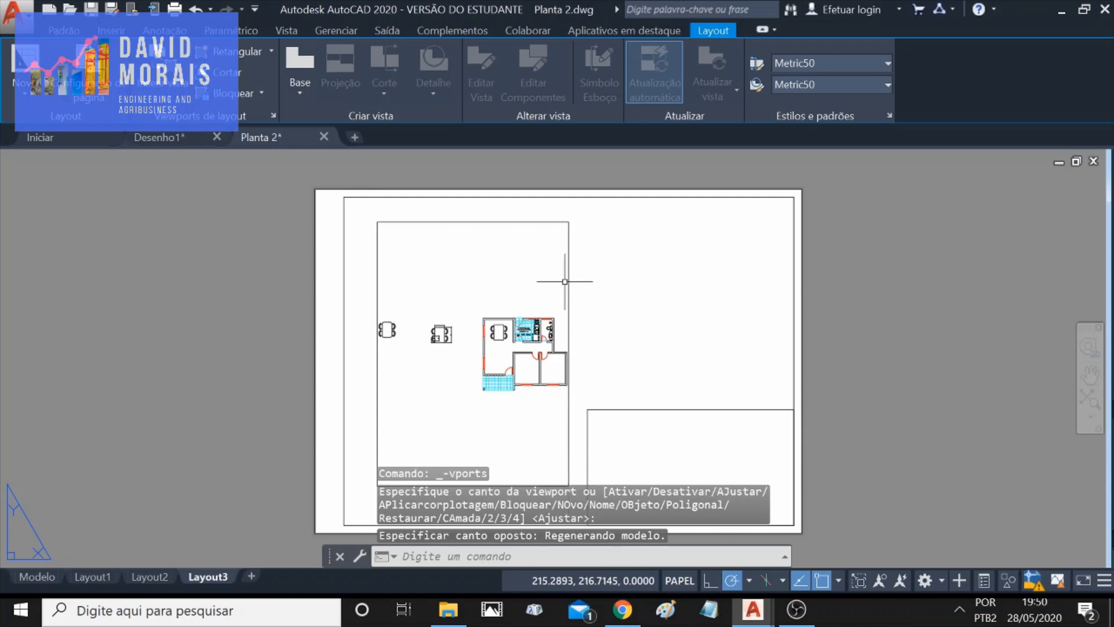
pyautogui.press('Escape')
# Set the viewport scale to NBR 6492 - Anteprojeto (1:100), centre the floor plan within the viewport, and return to paper space.
pyautogui.doubleClick(516, 269)
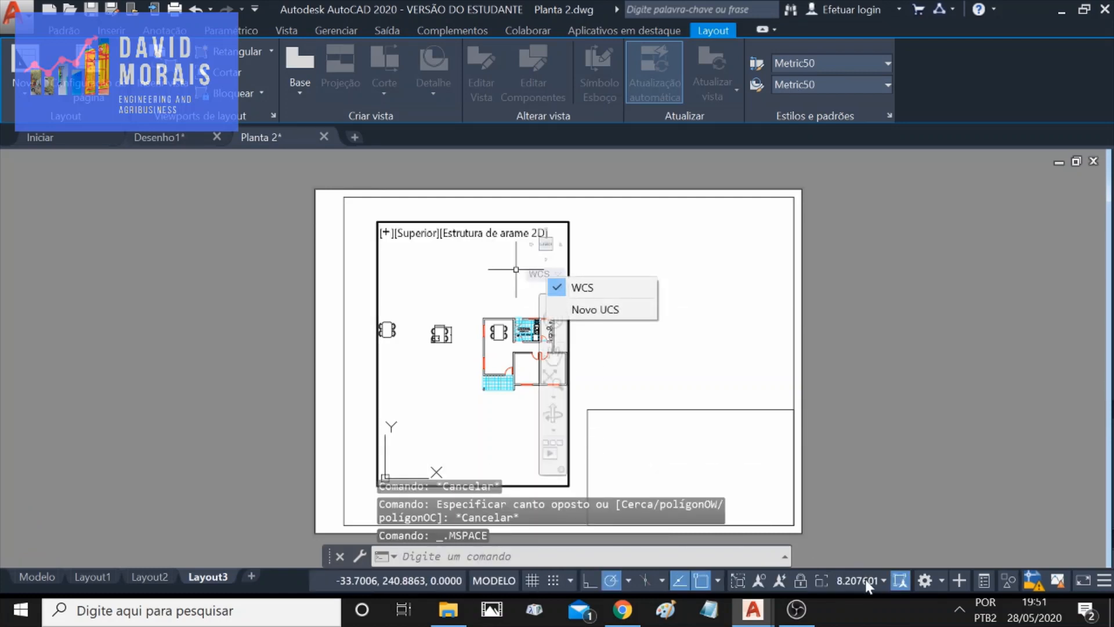
pyautogui.click(866, 579)
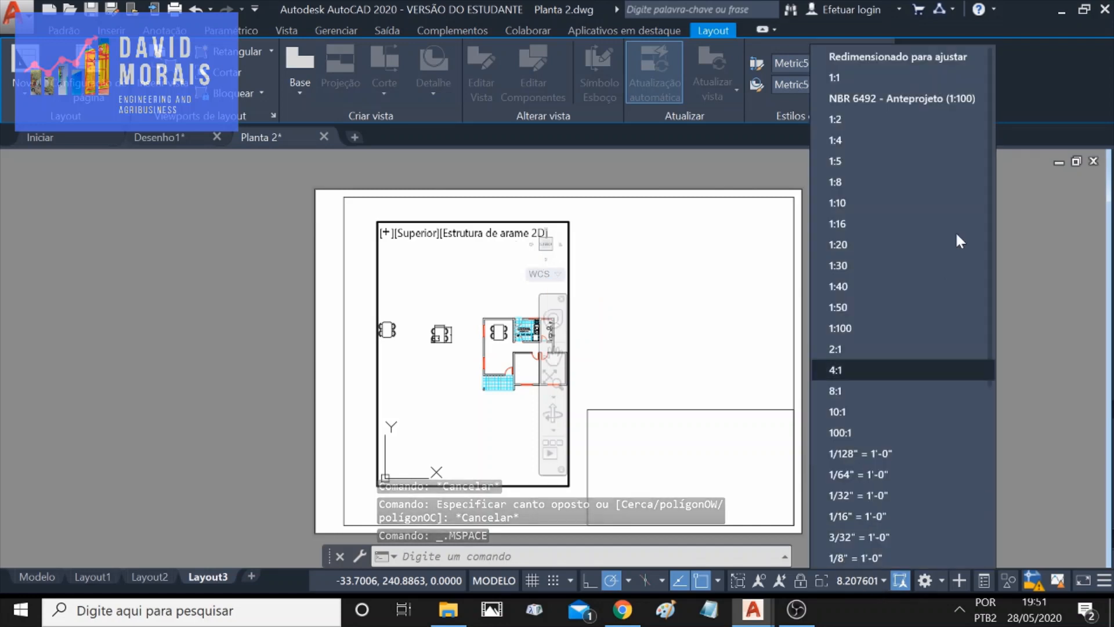
pyautogui.click(904, 100)
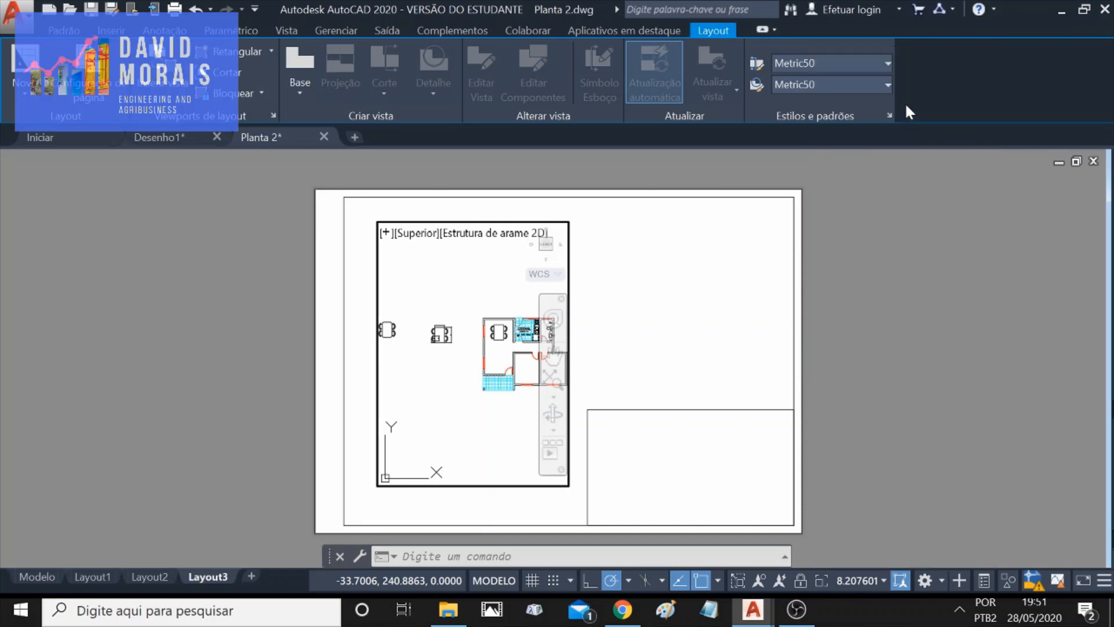
pyautogui.moveTo(463, 365); pyautogui.dragTo(443, 324, button='middle')
pyautogui.press('Return')
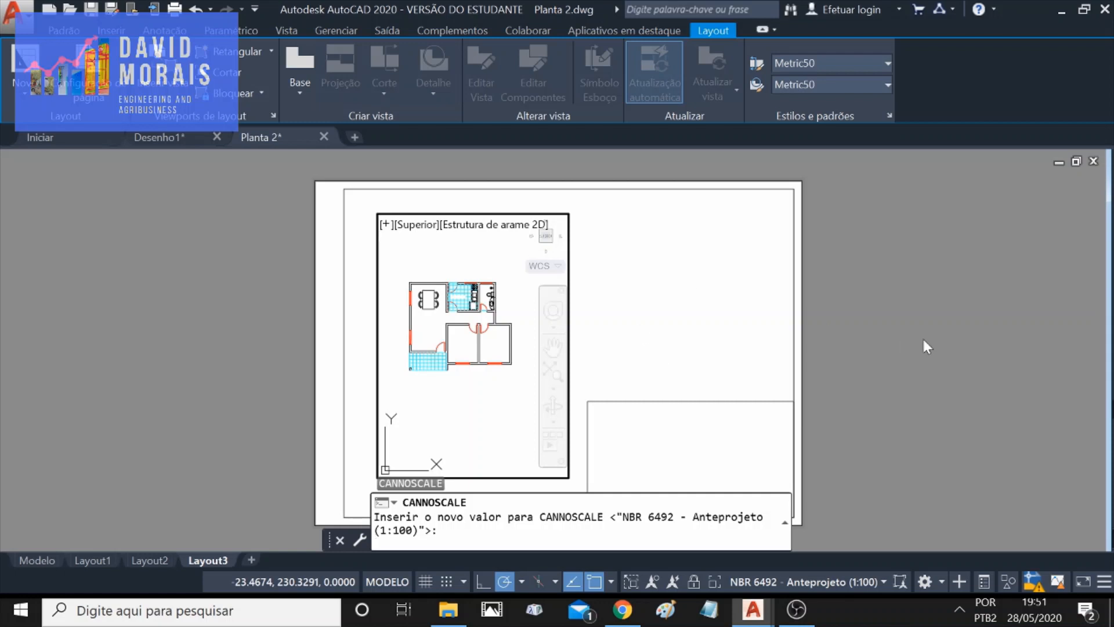
pyautogui.press('Escape')
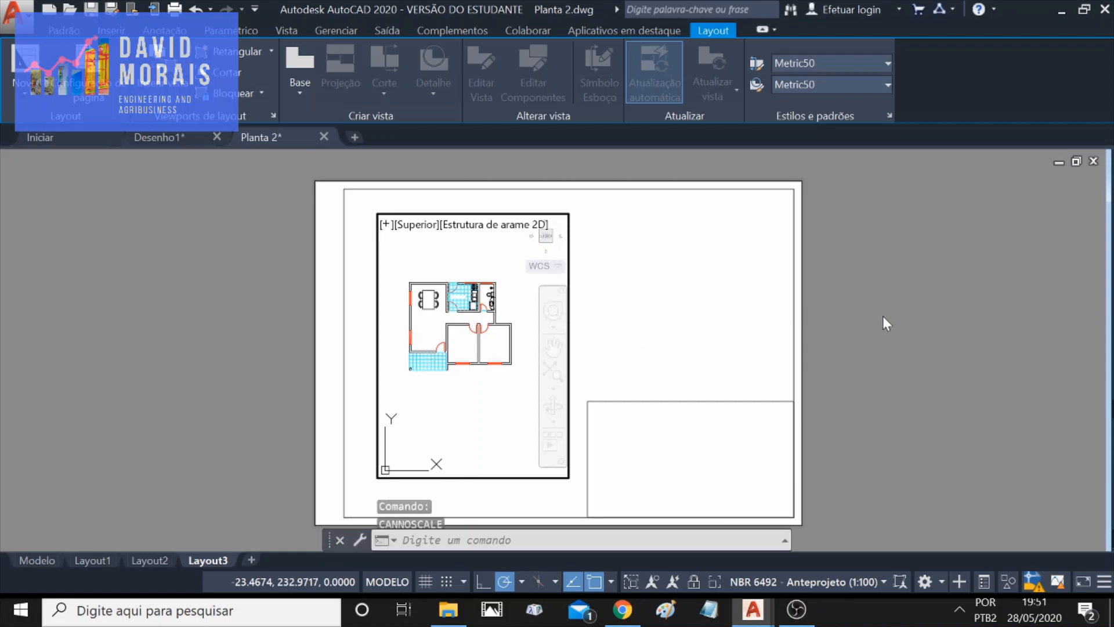
pyautogui.doubleClick(819, 296)
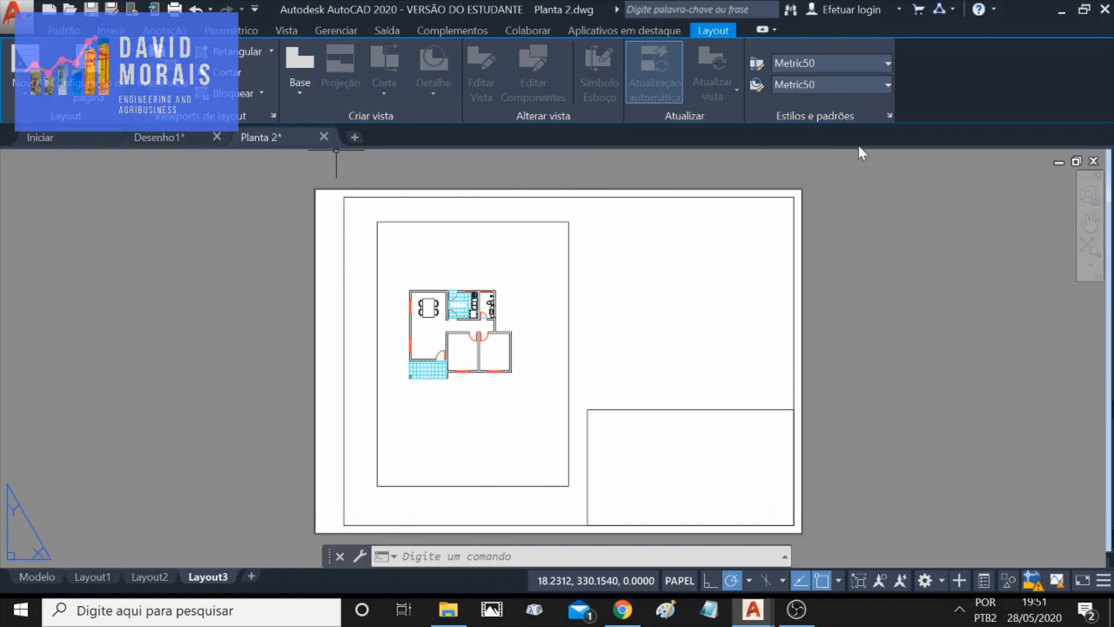
# Plot the layout with Microsoft Print to PDF, saving the output as IMPRESSAO in the Documentos folder.
pyautogui.click(181, 16)
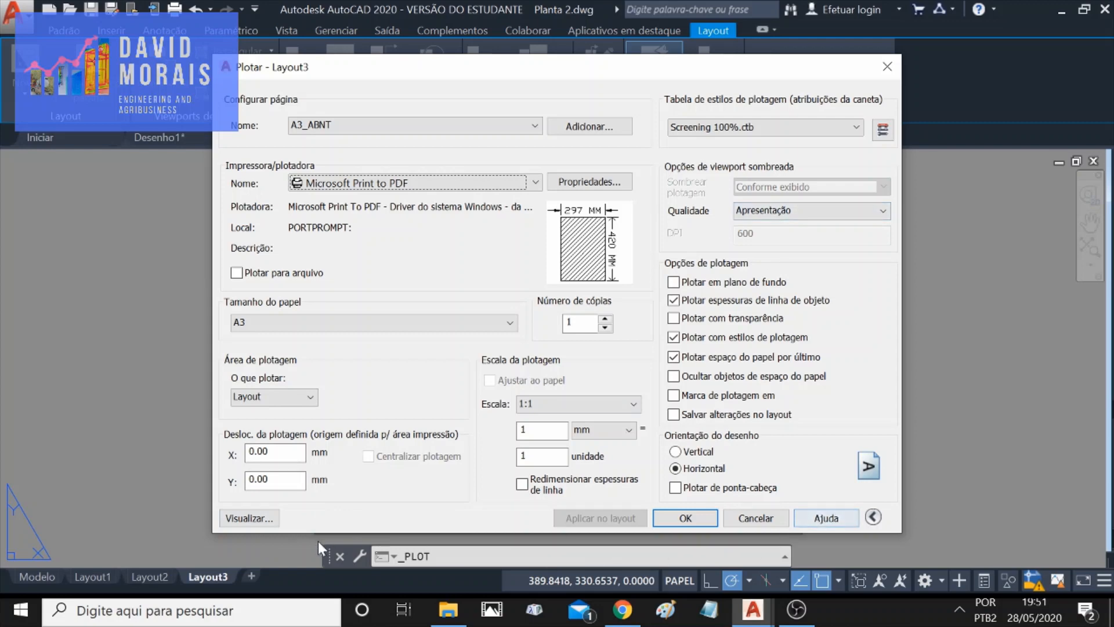
pyautogui.click(688, 518)
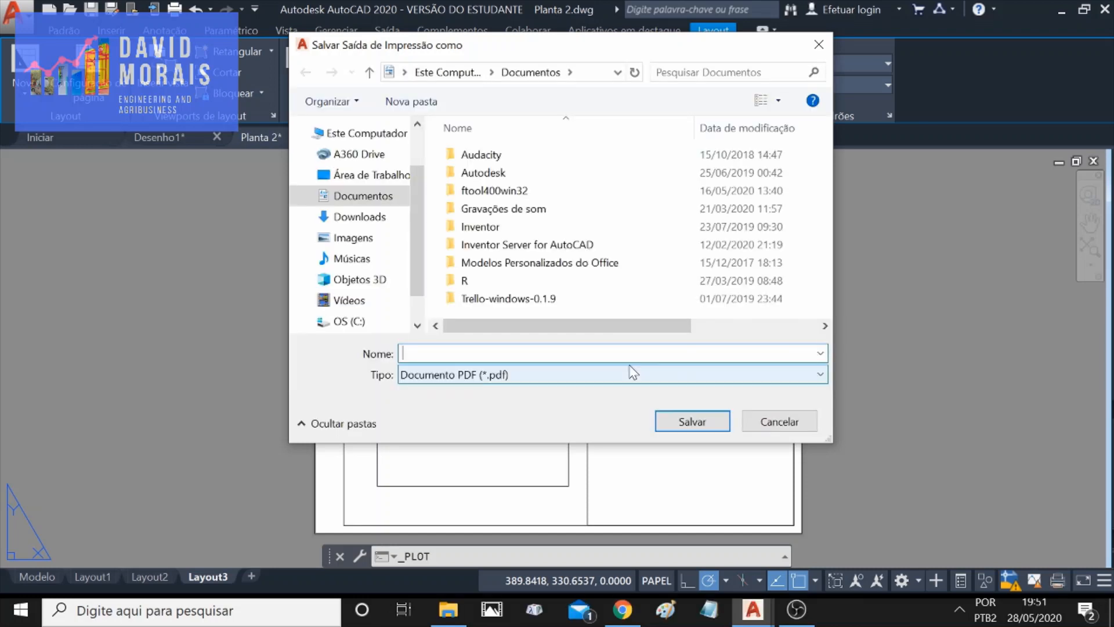
pyautogui.write('IMPRESSAO')
pyautogui.click(670, 422)
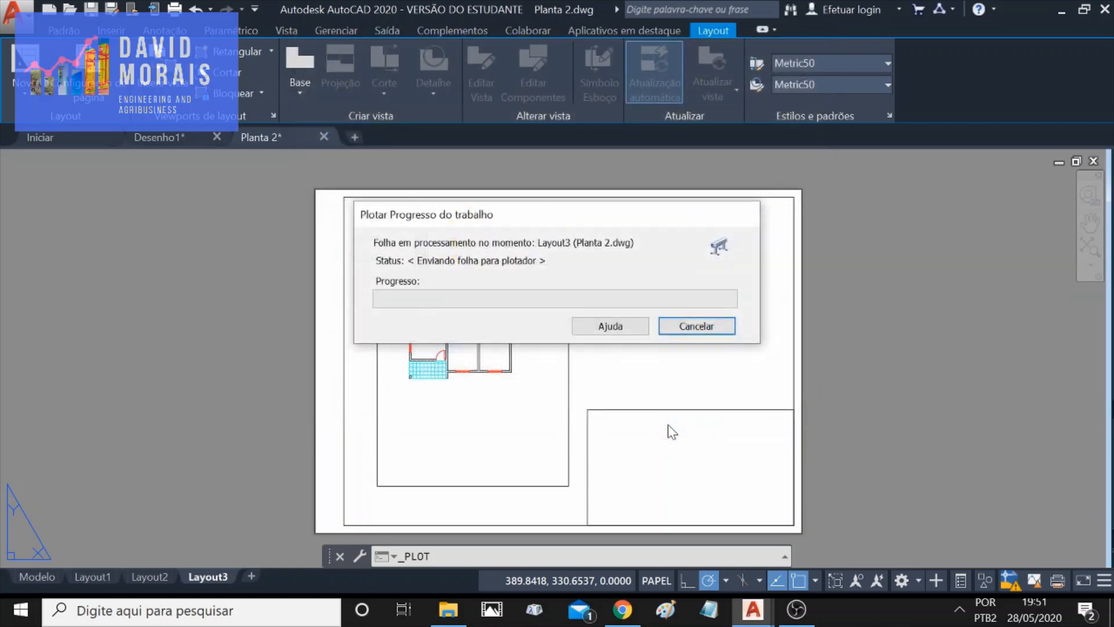